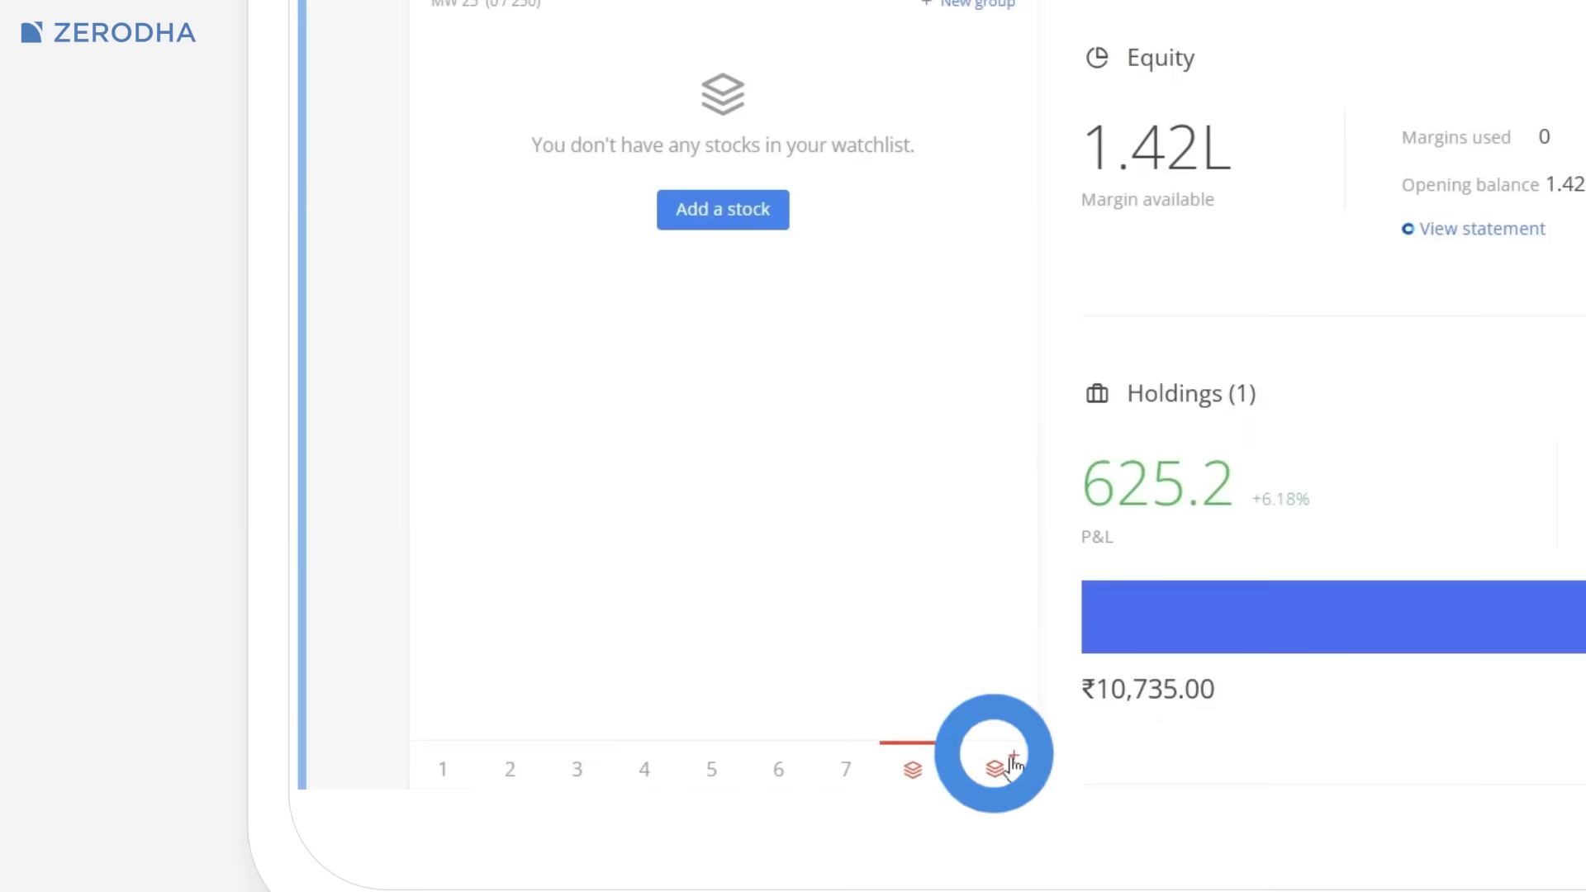
# - Browse My lists and Discover, then switch to watchlist 2's NIFTY Futures & Options group
pyautogui.click(998, 766)
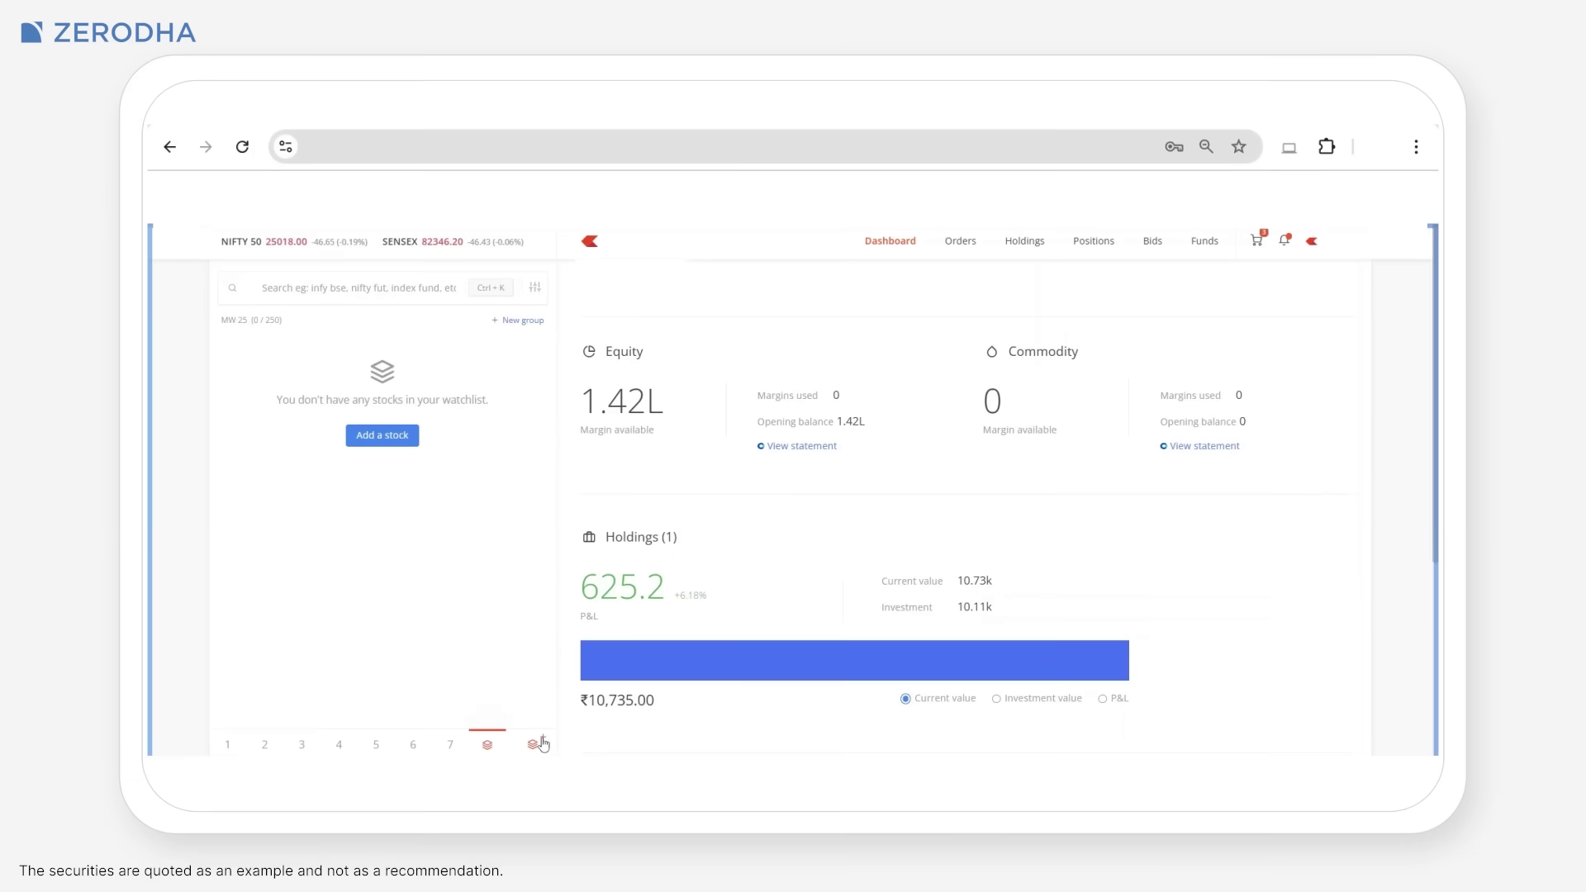
pyautogui.click(544, 744)
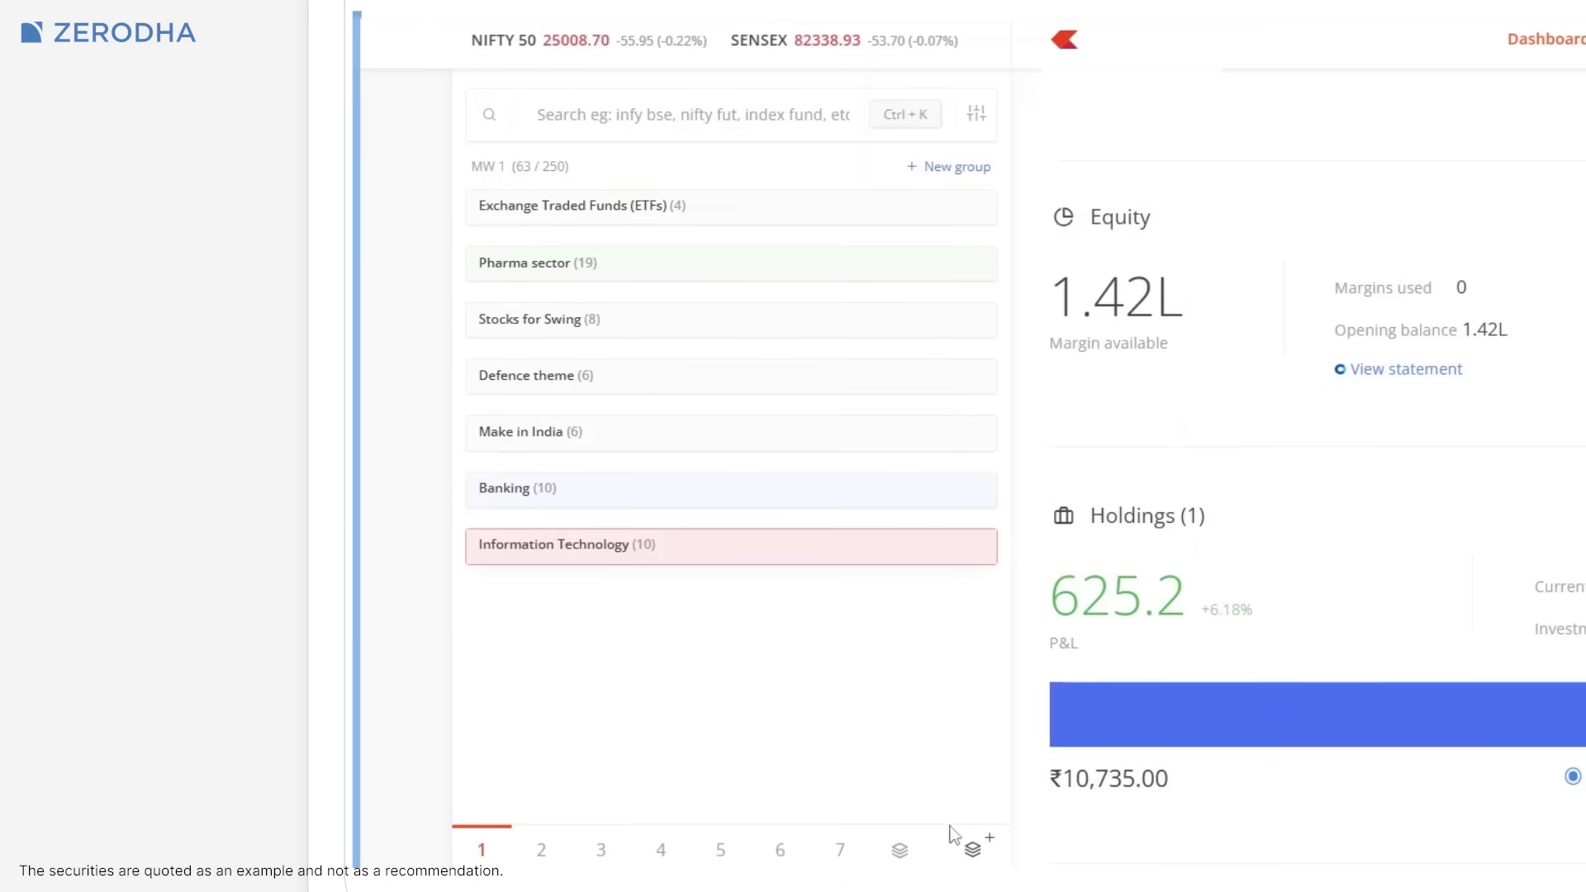
pyautogui.click(985, 845)
pyautogui.click(649, 412)
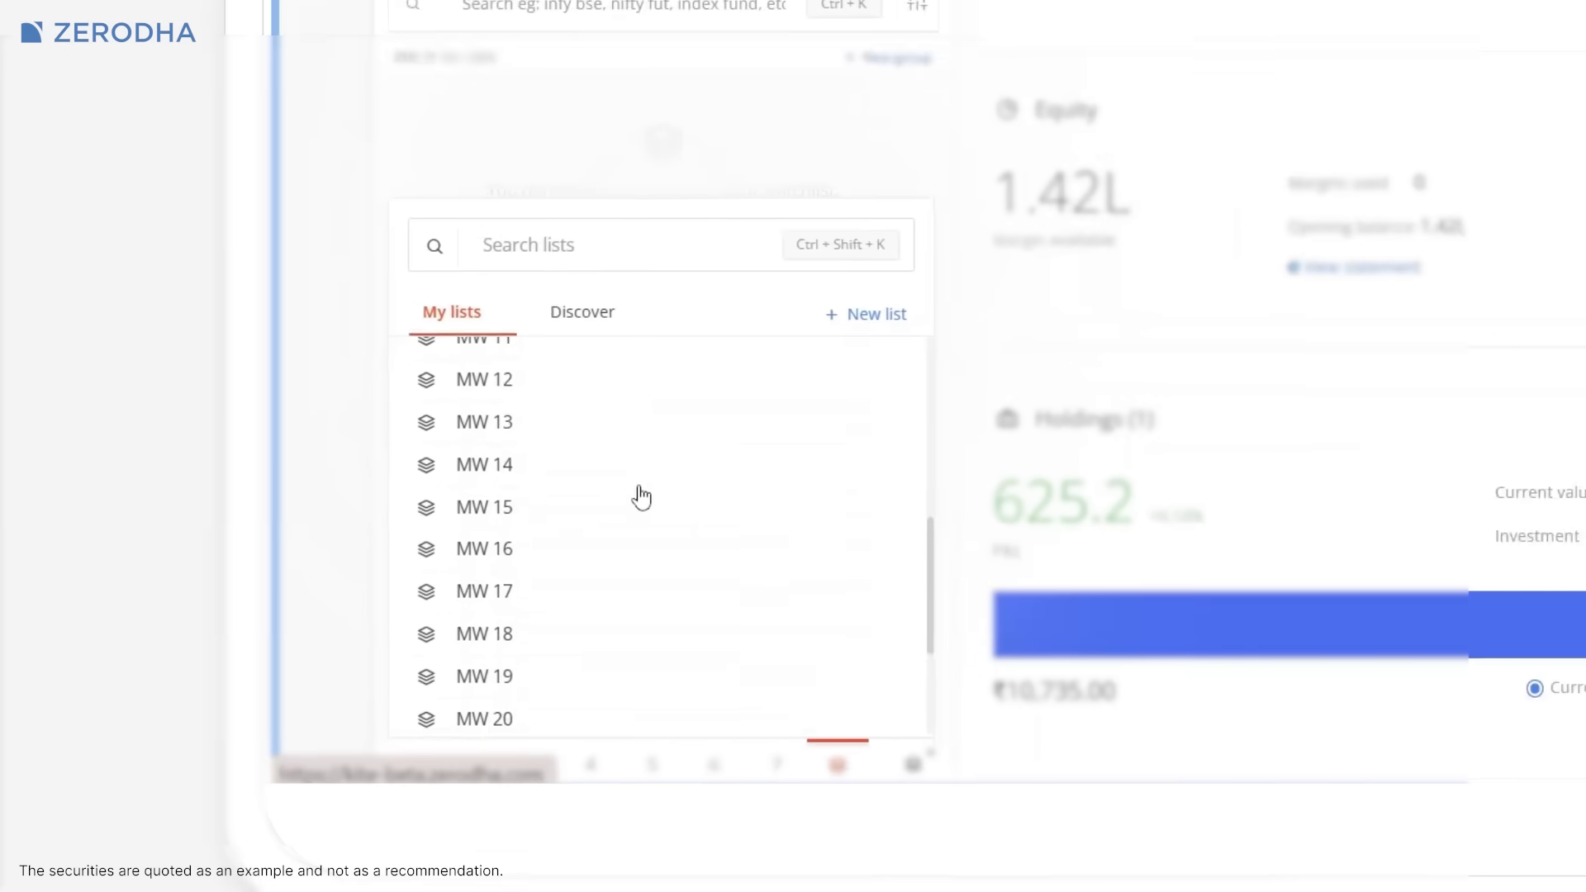
pyautogui.scroll(-3, 385, 595)
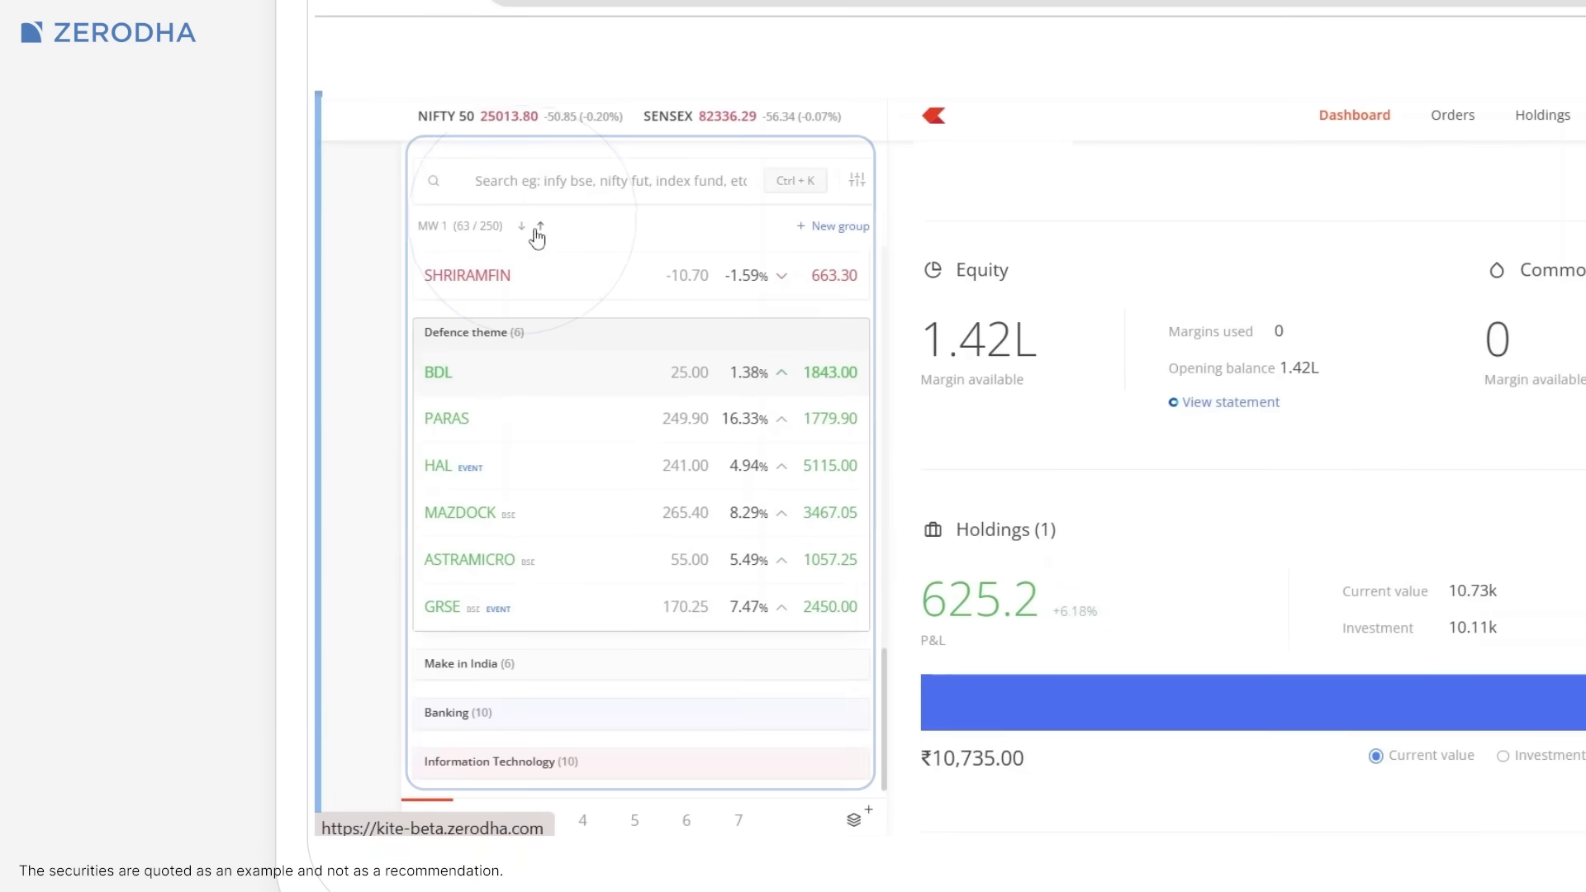
pyautogui.click(540, 228)
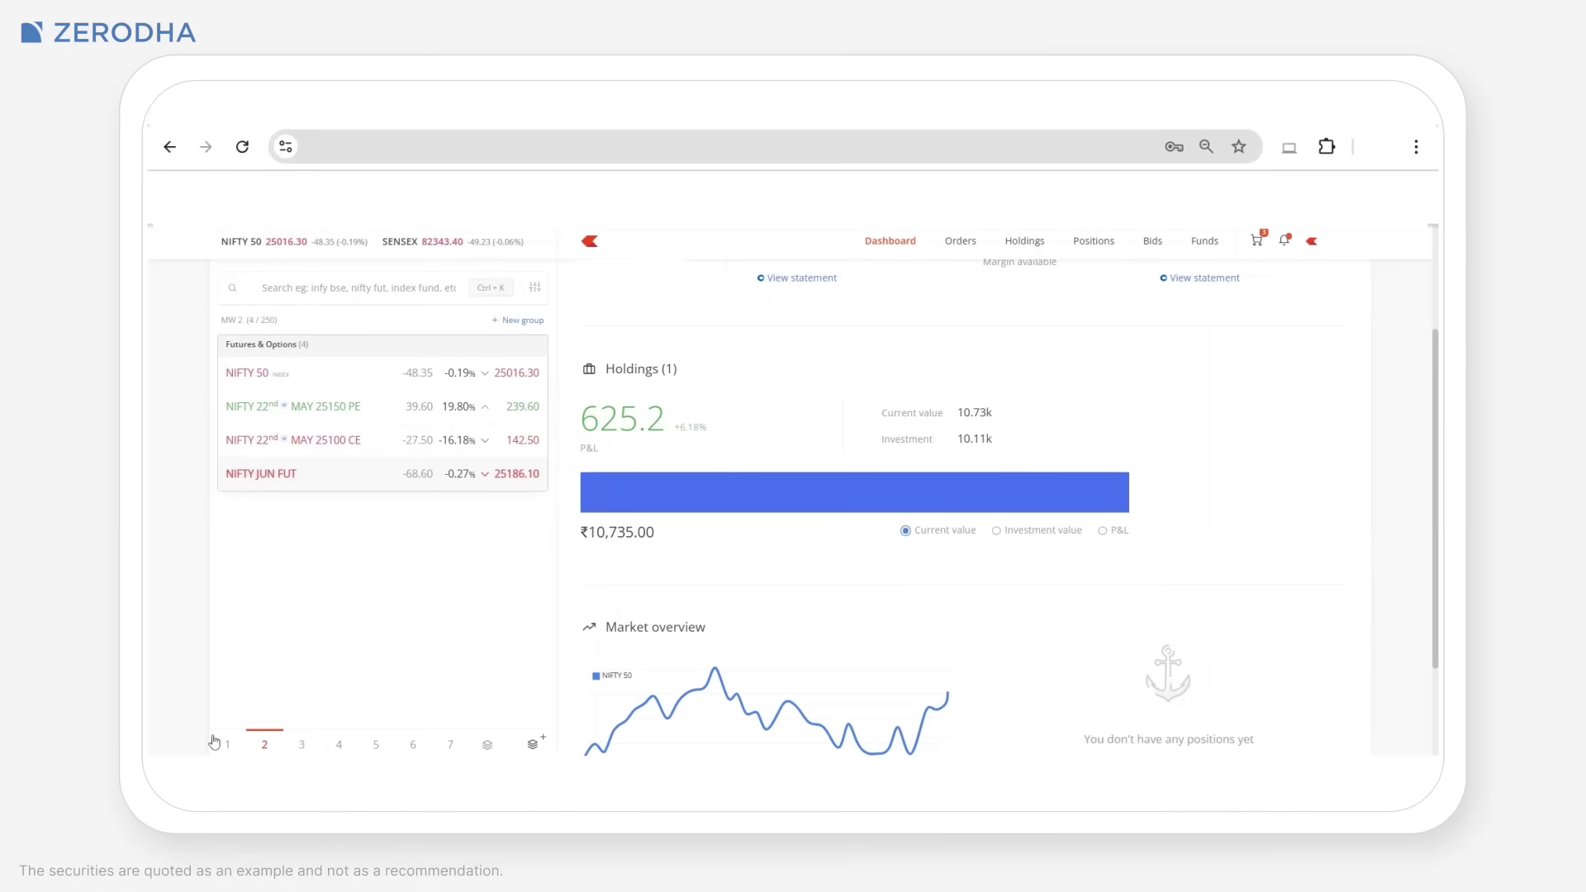
pyautogui.write('sector')
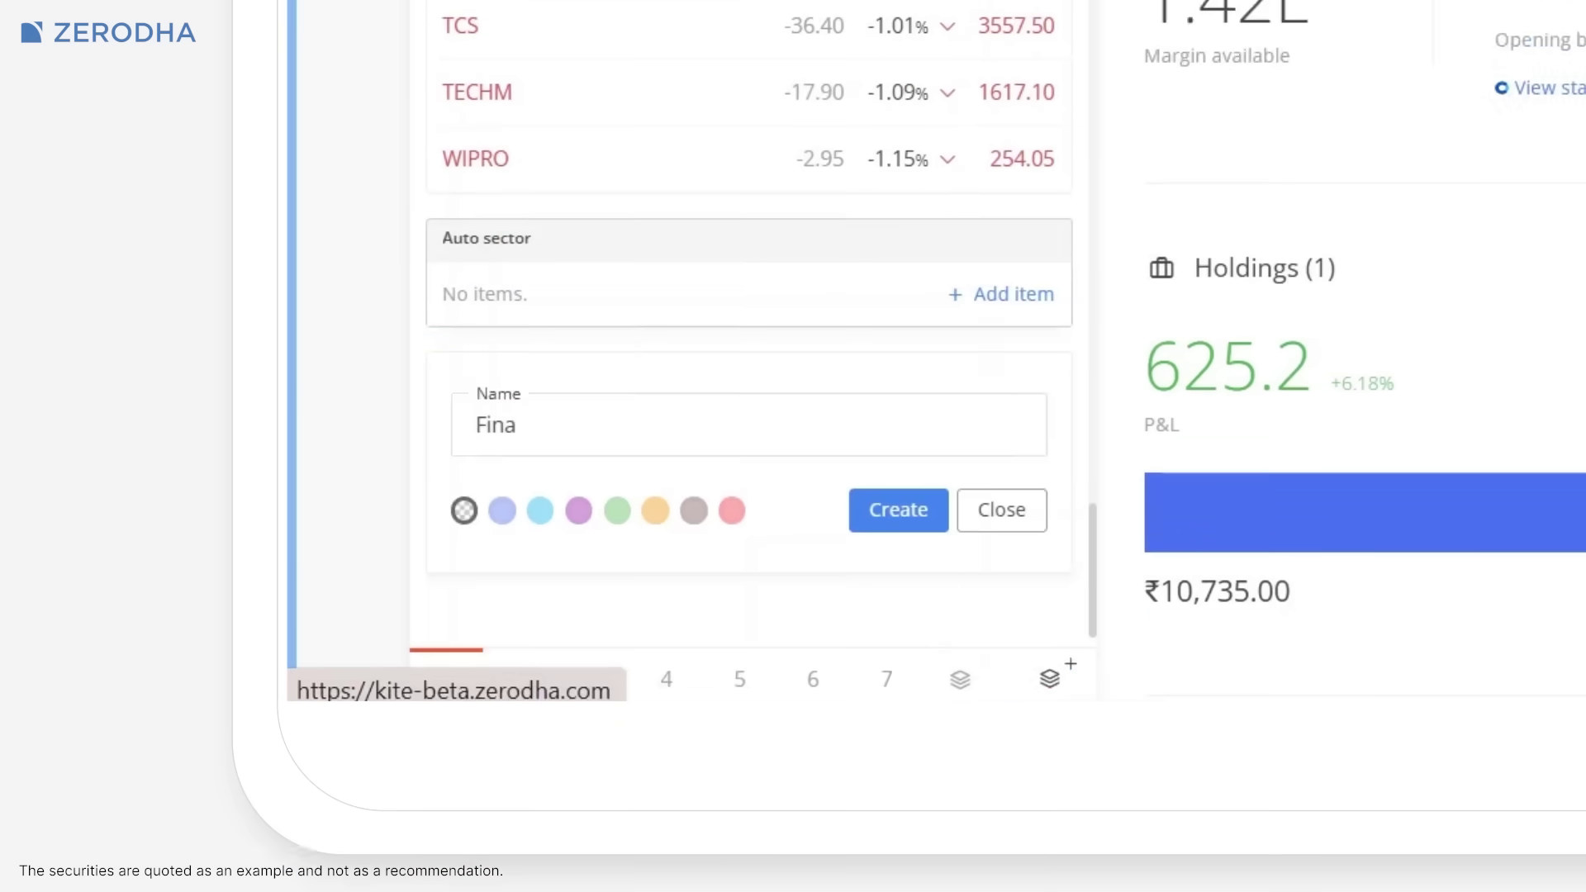
pyautogui.write('nce sec')
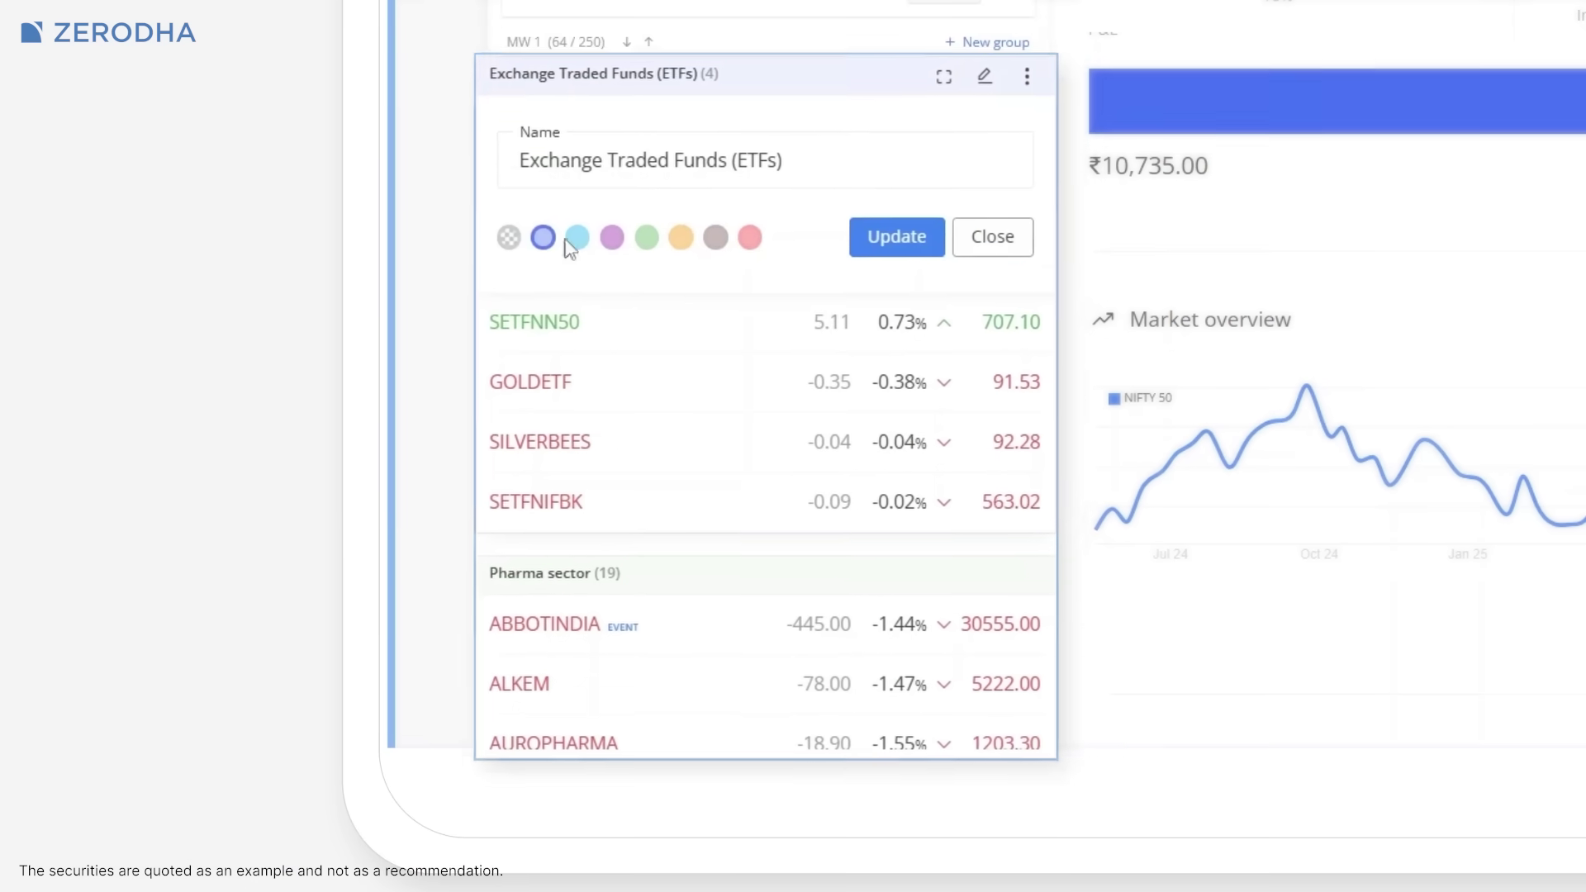
# - Give the ETFs group a blue colour tag and save it
pyautogui.click(564, 226)
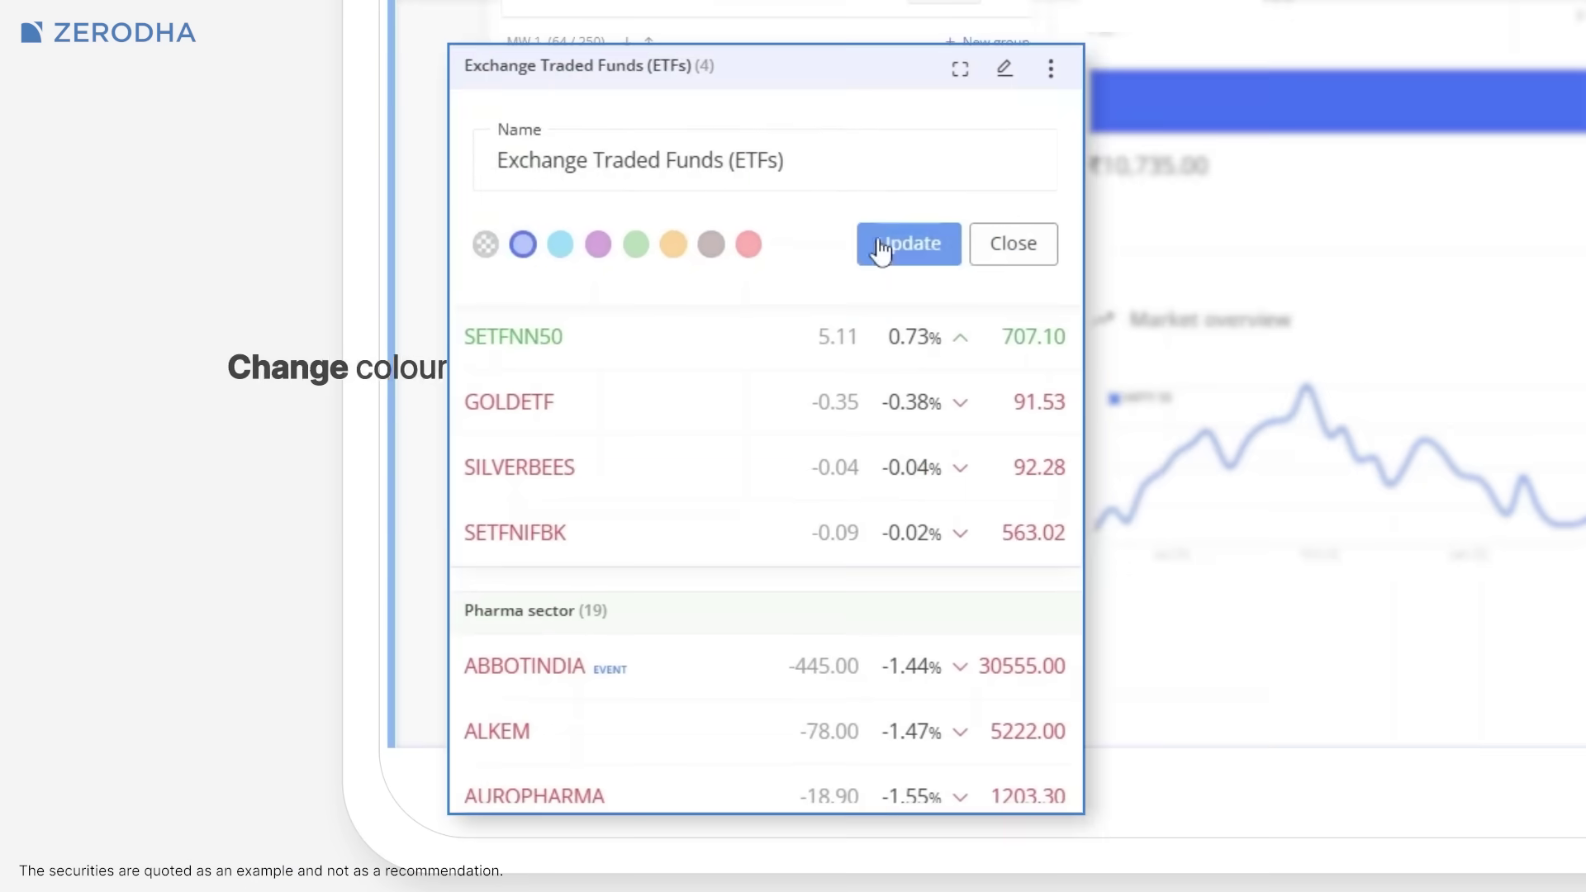
pyautogui.click(885, 226)
pyautogui.click(1003, 398)
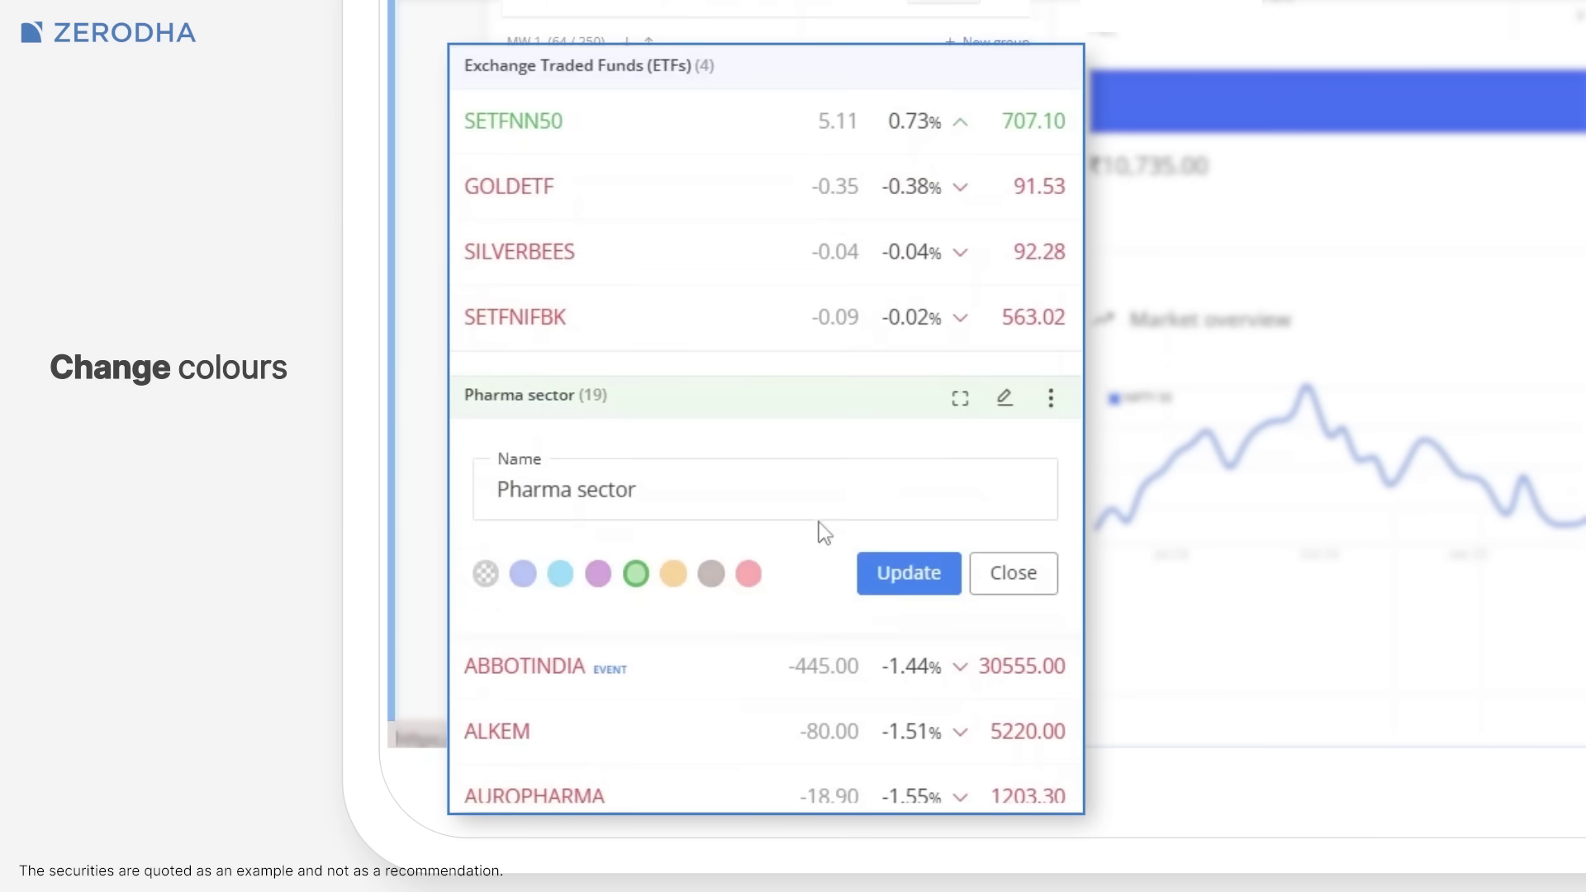
# - Colour Pharma sector purple, then toggle the ETFs group's full-size view on and off
pyautogui.click(597, 574)
pyautogui.click(908, 573)
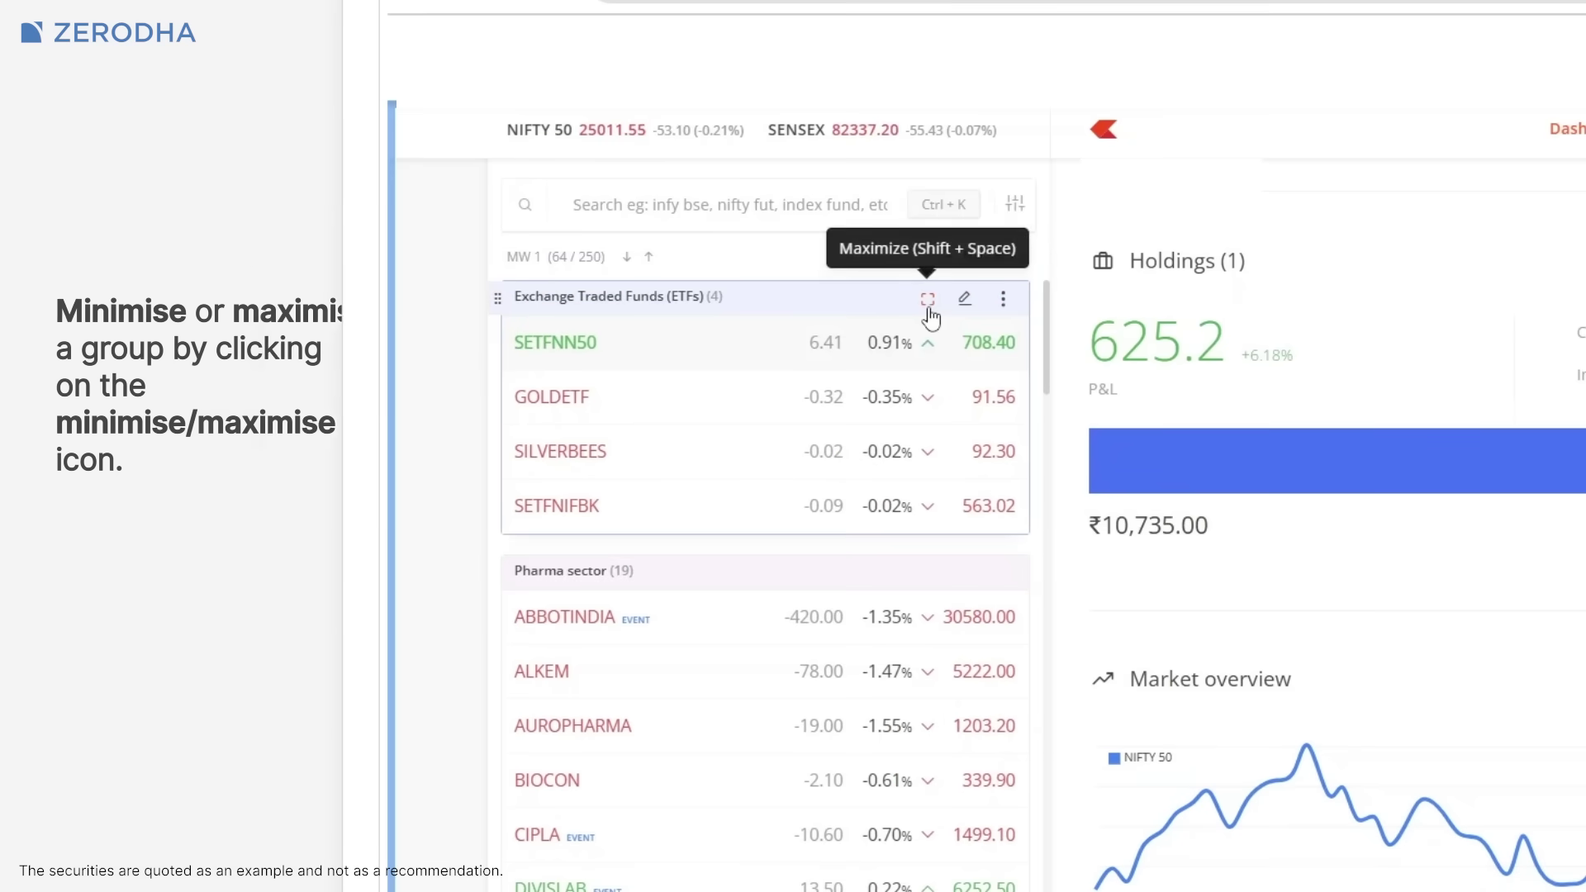
pyautogui.click(927, 299)
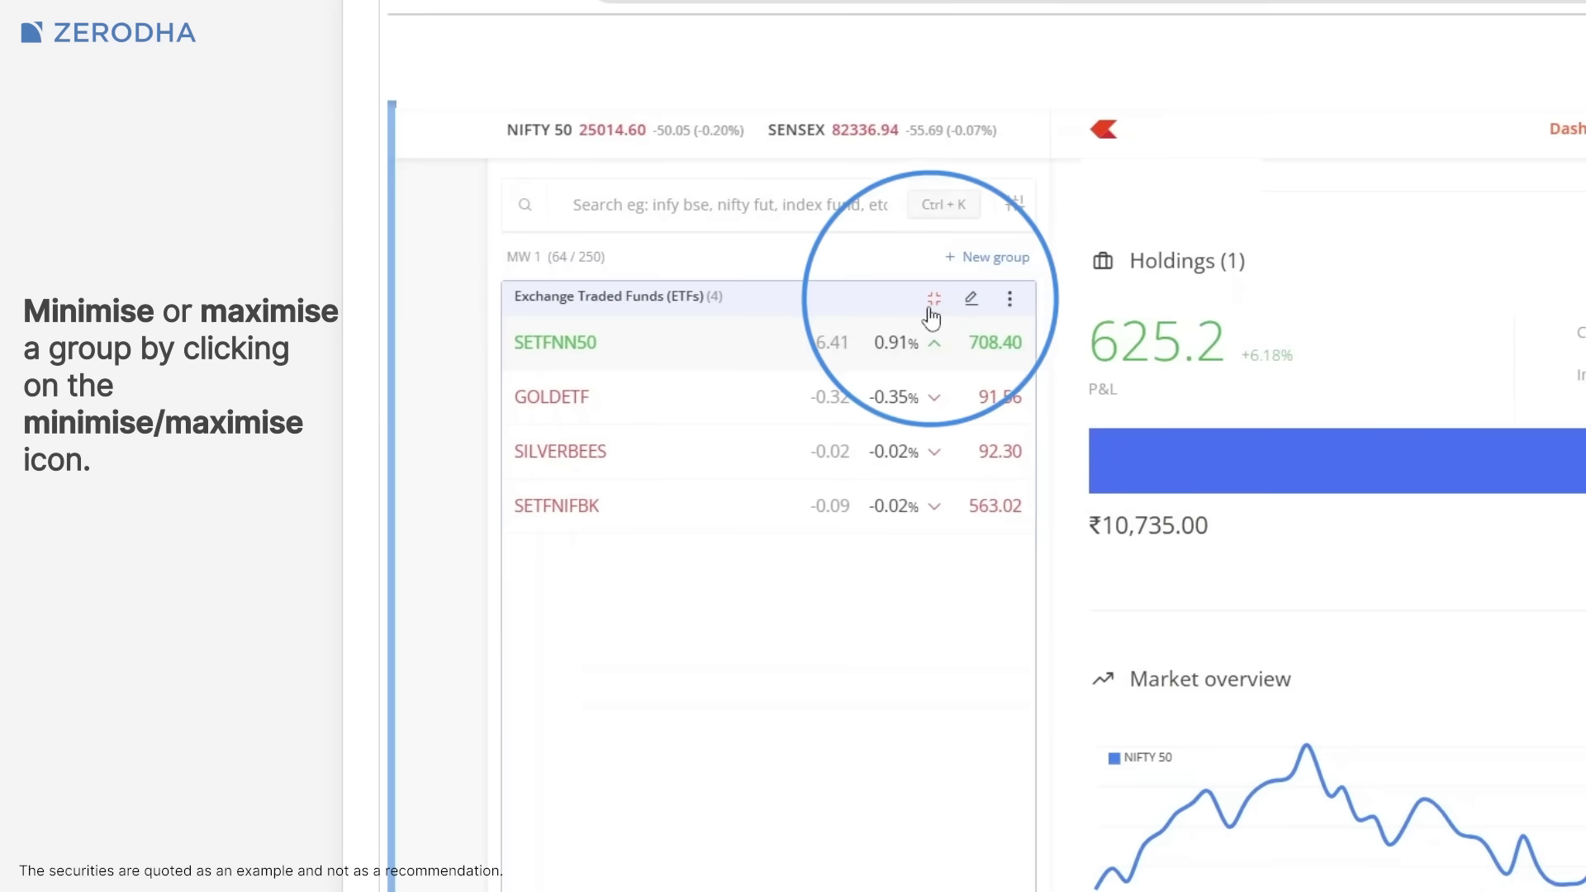
pyautogui.click(934, 298)
pyautogui.click(933, 298)
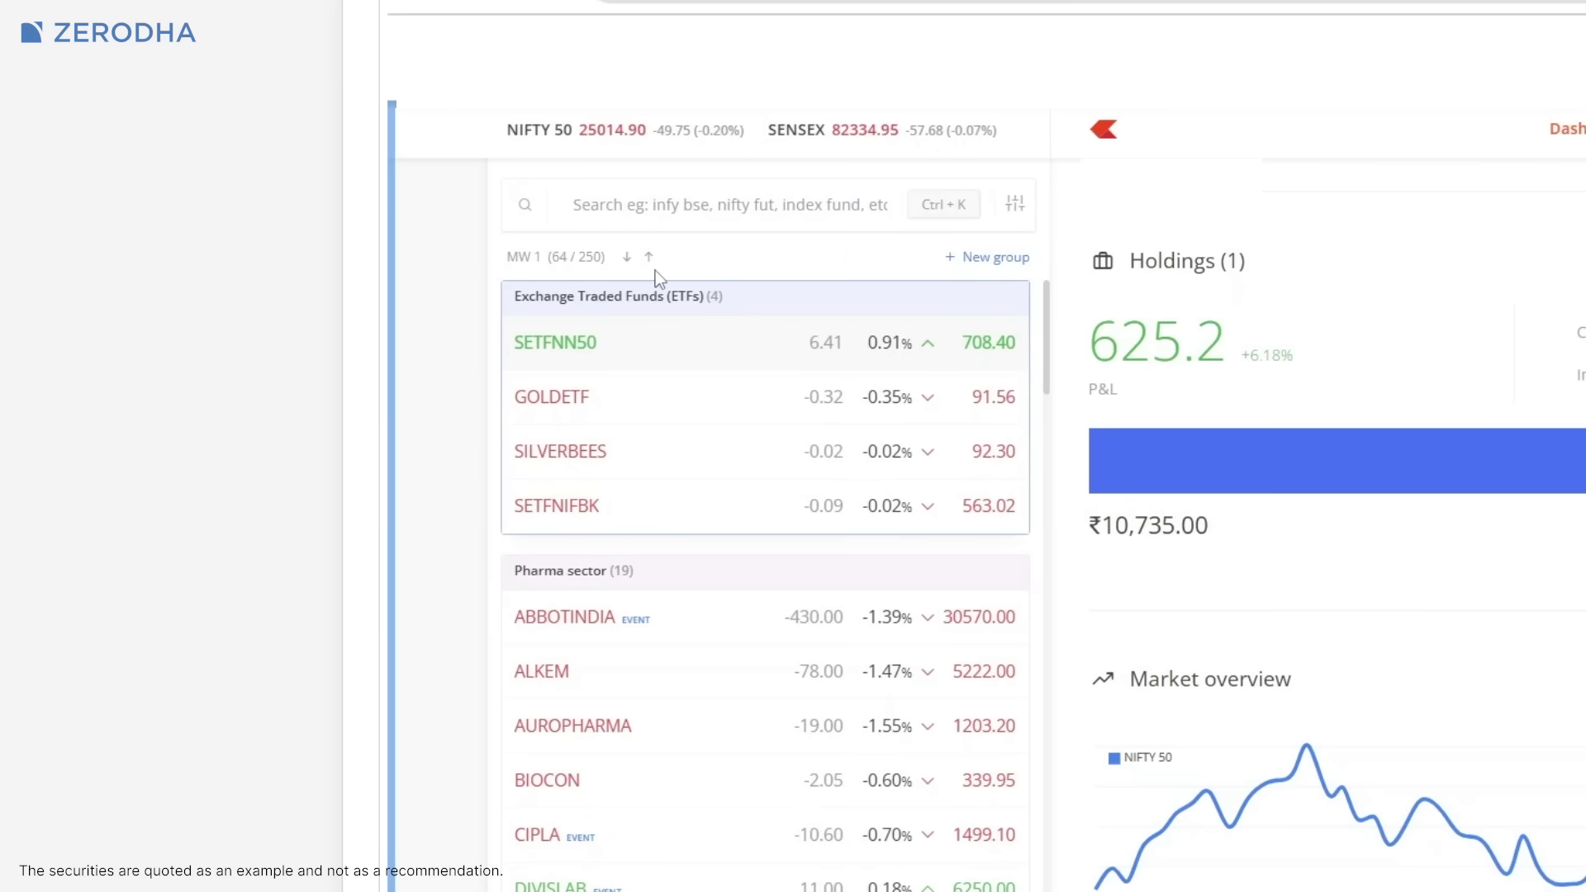
# - Collapse and re-expand the ETFs group, then select its name for editing
pyautogui.click(658, 297)
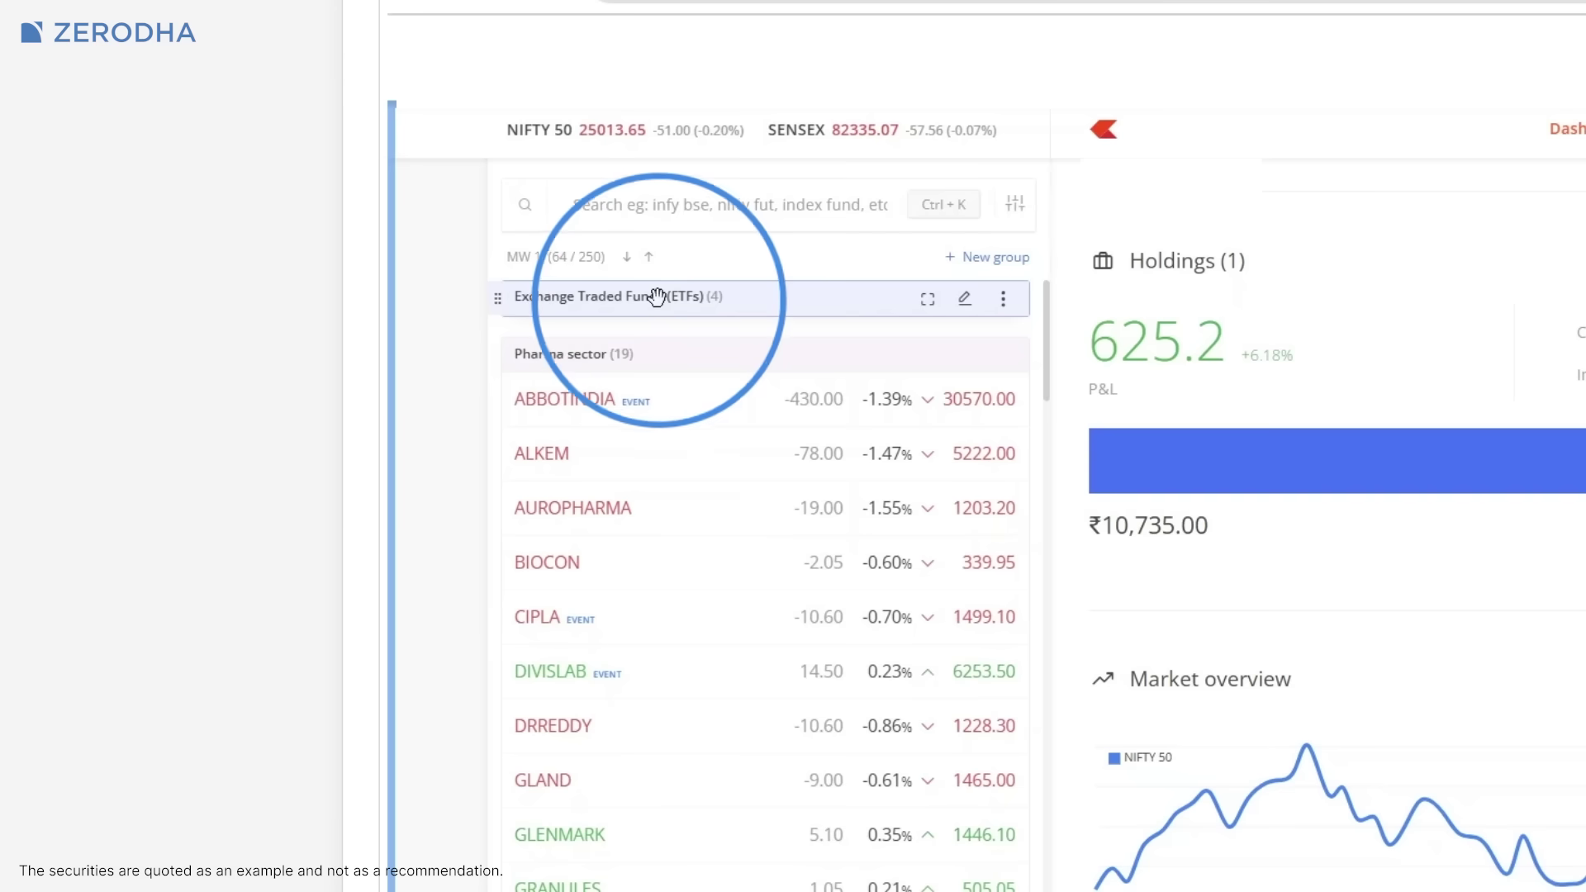
pyautogui.press('space')
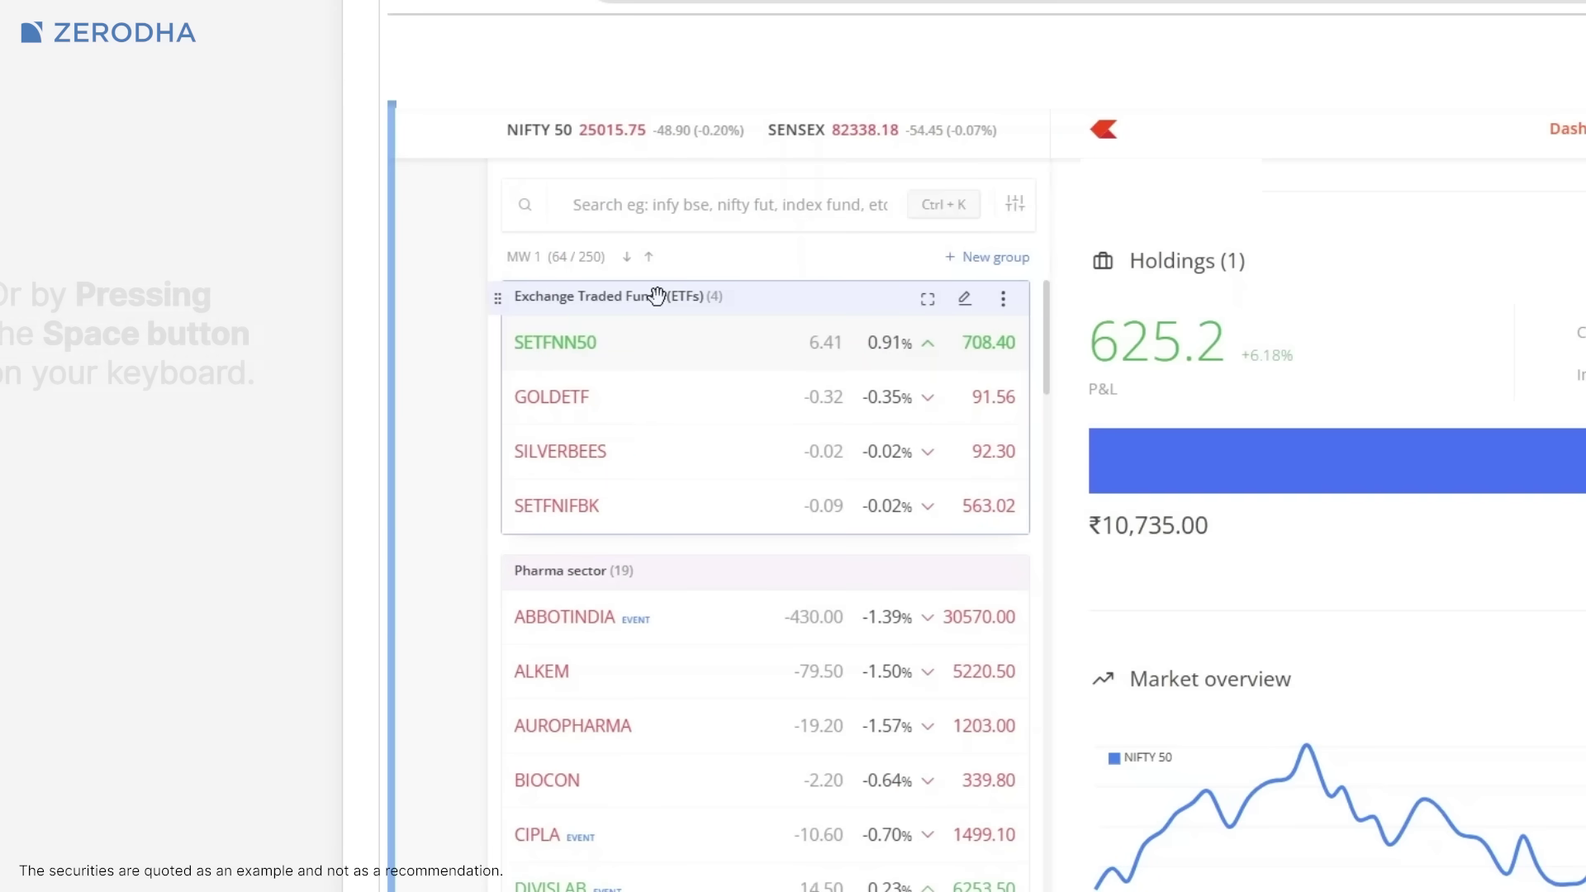
pyautogui.click(969, 301)
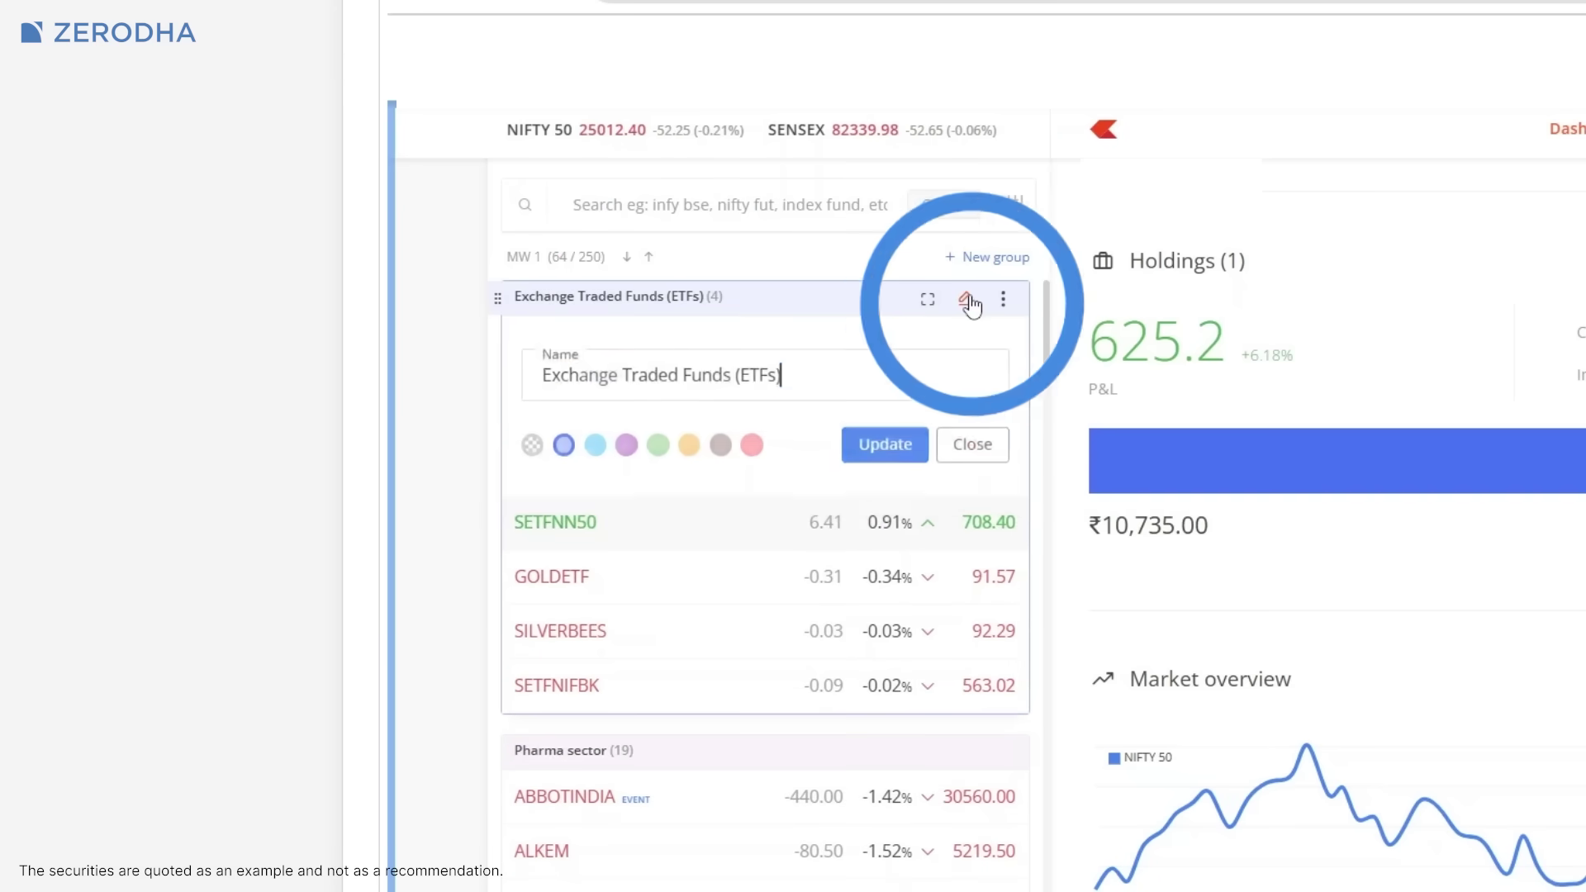
pyautogui.tripleClick(785, 375)
pyautogui.write('ET')
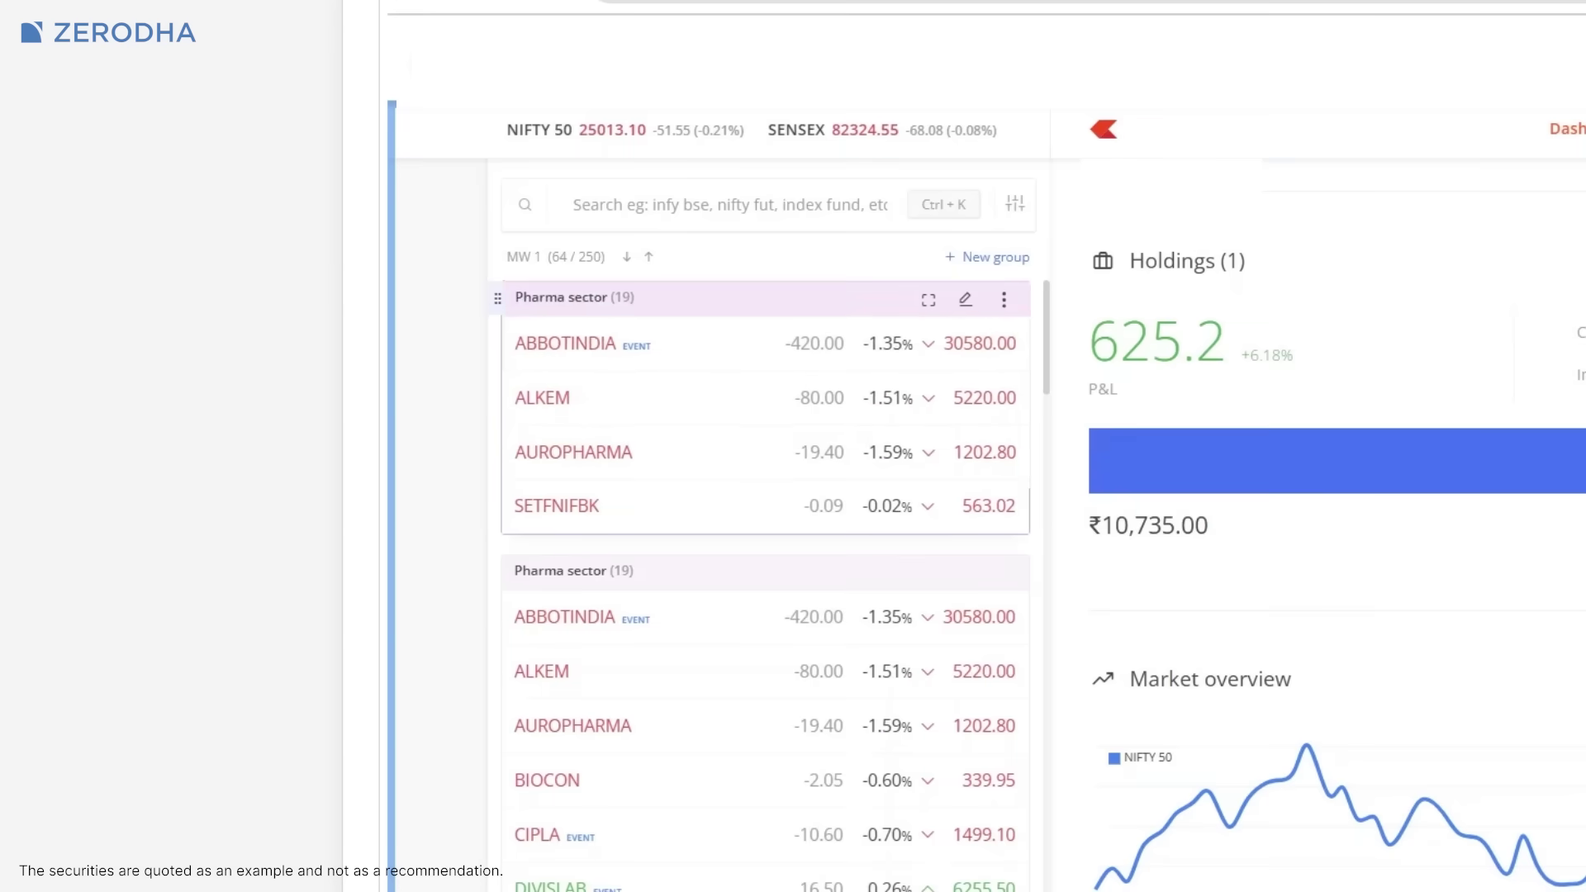
# - Drag ETFs below Pharma sector, then move Pharma sector's 19 stocks into MW 4
pyautogui.moveTo(528, 413); pyautogui.dragTo(526, 697)
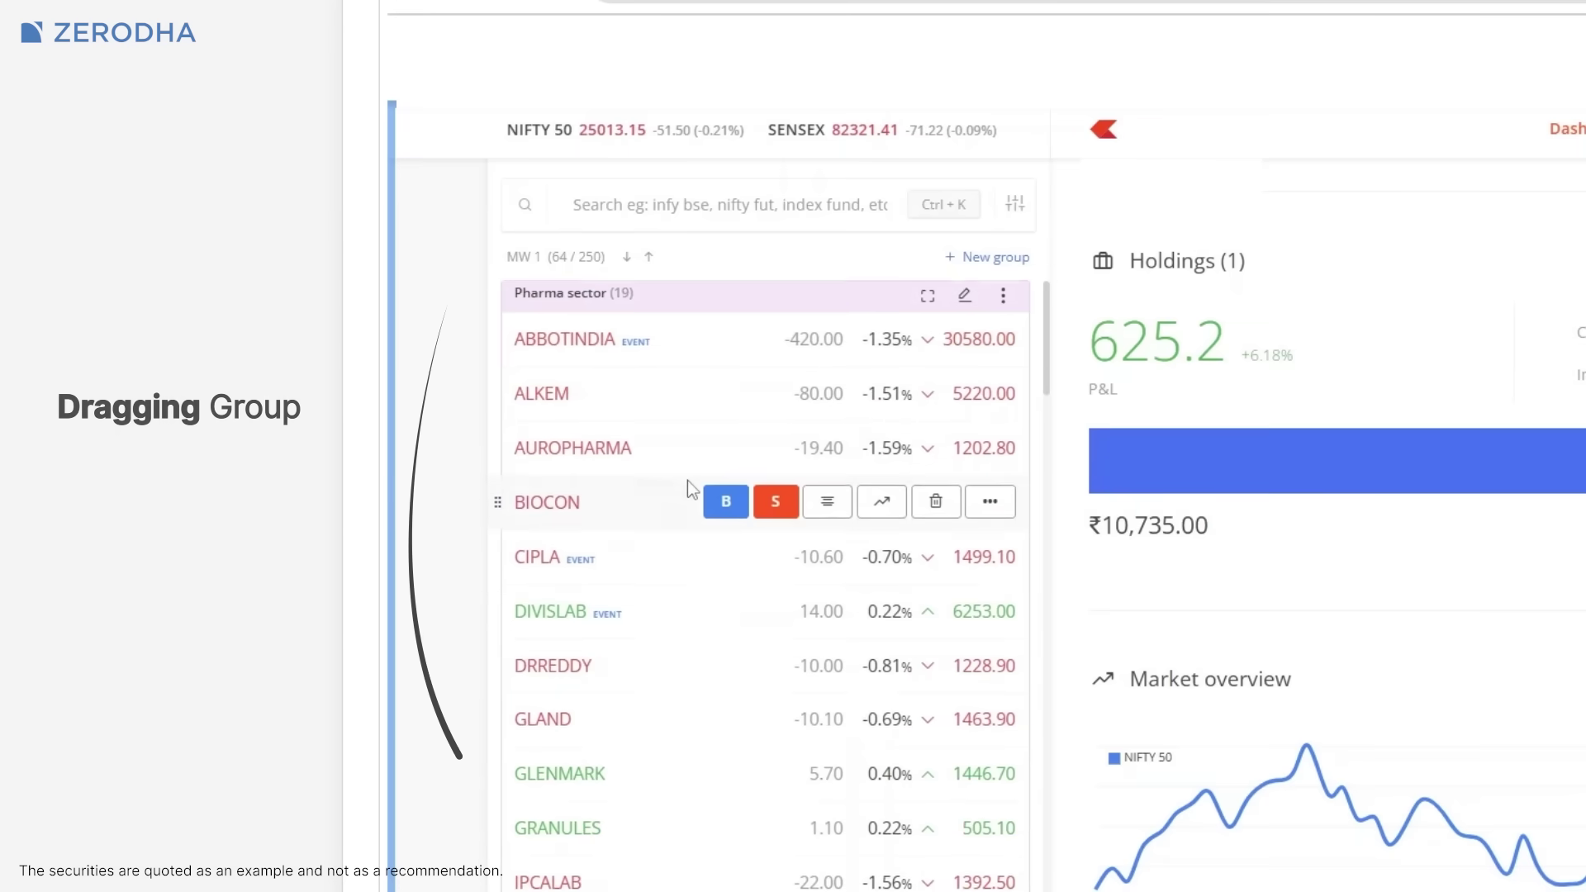
pyautogui.scroll(-5, 686, 481)
pyautogui.scroll(-3, 687, 480)
pyautogui.scroll(5, 827, 533)
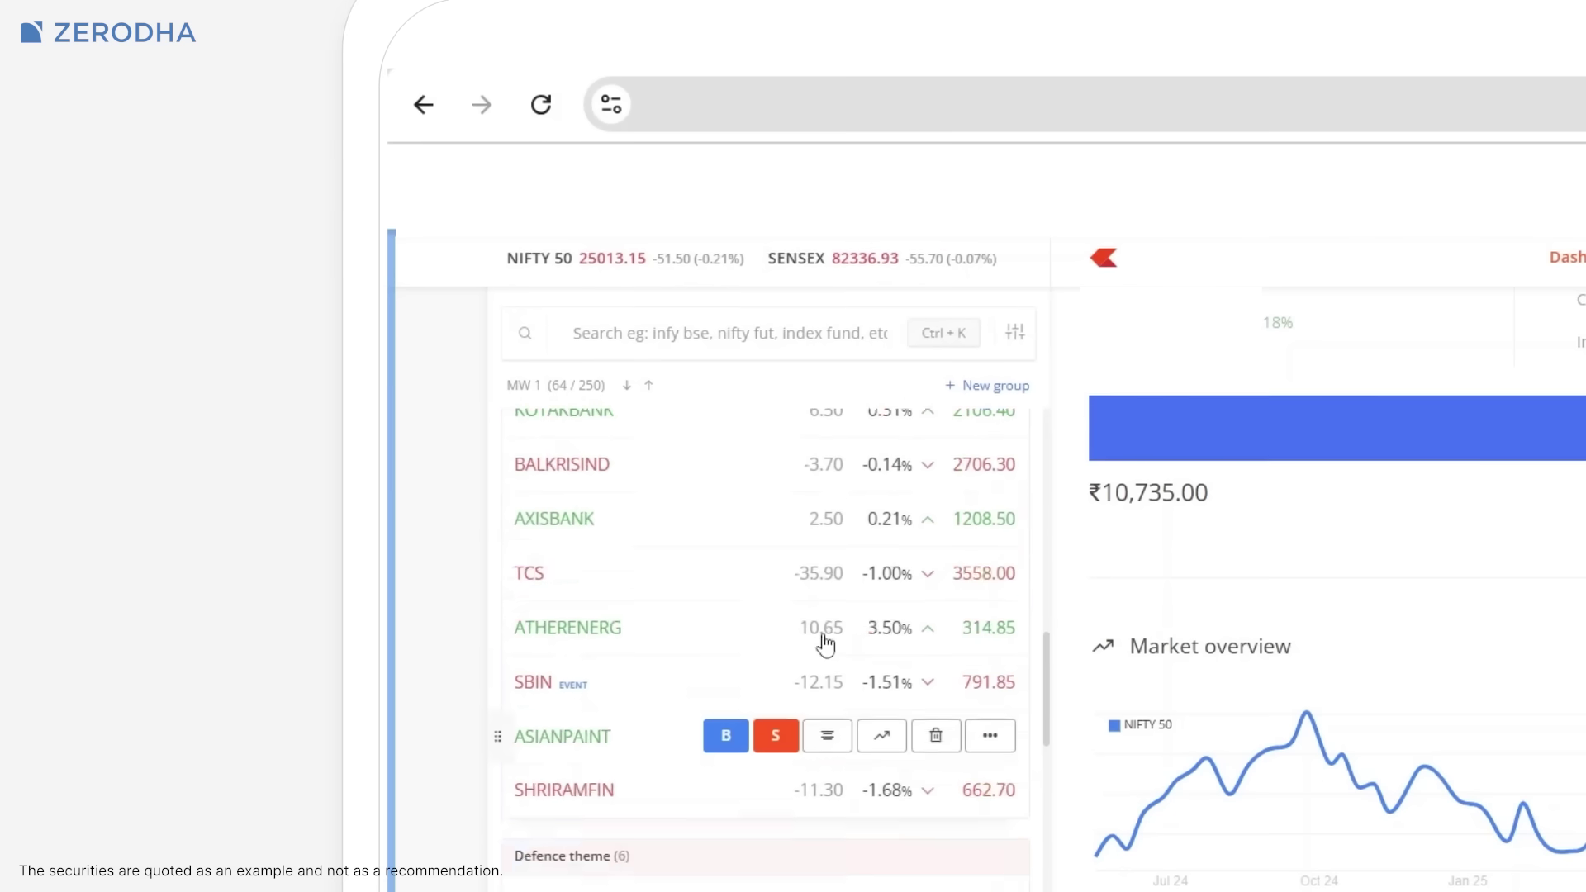
pyautogui.scroll(3, 826, 533)
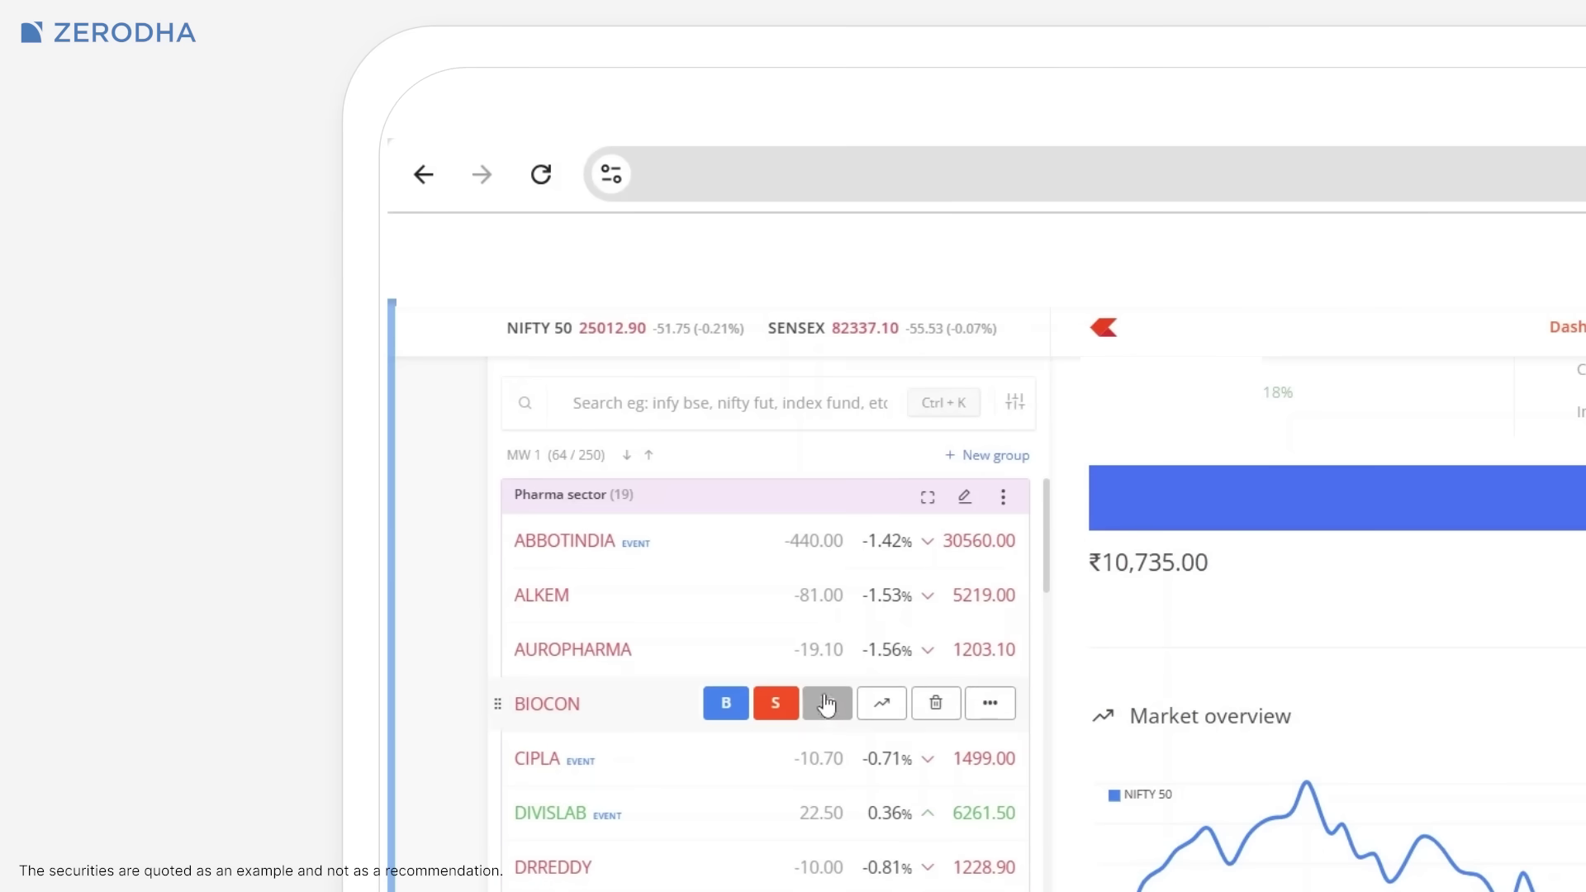
pyautogui.click(942, 540)
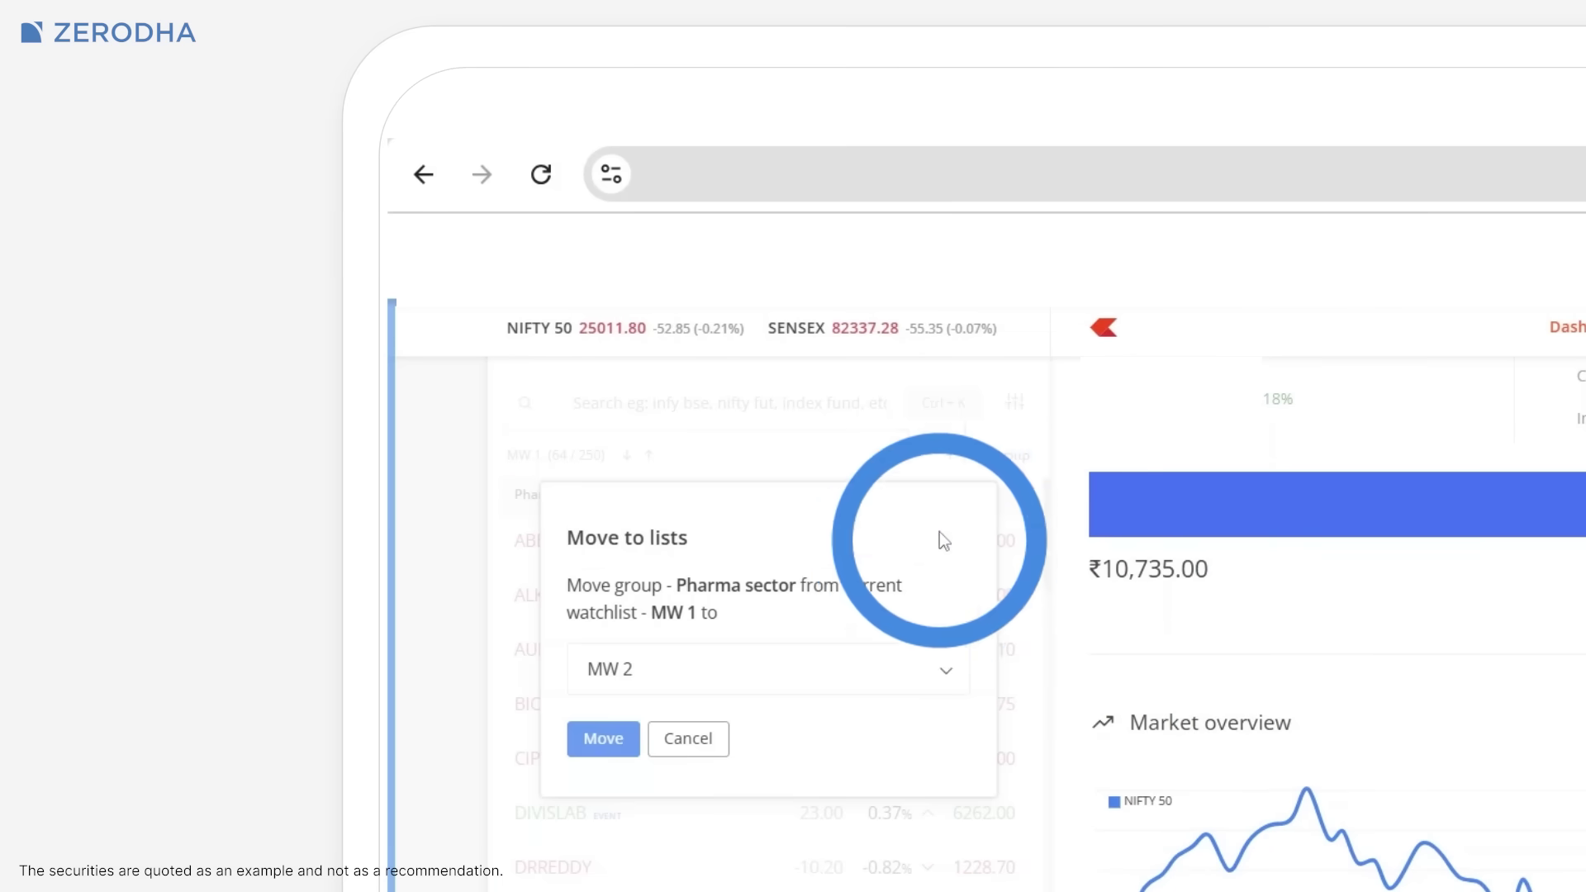
pyautogui.click(741, 671)
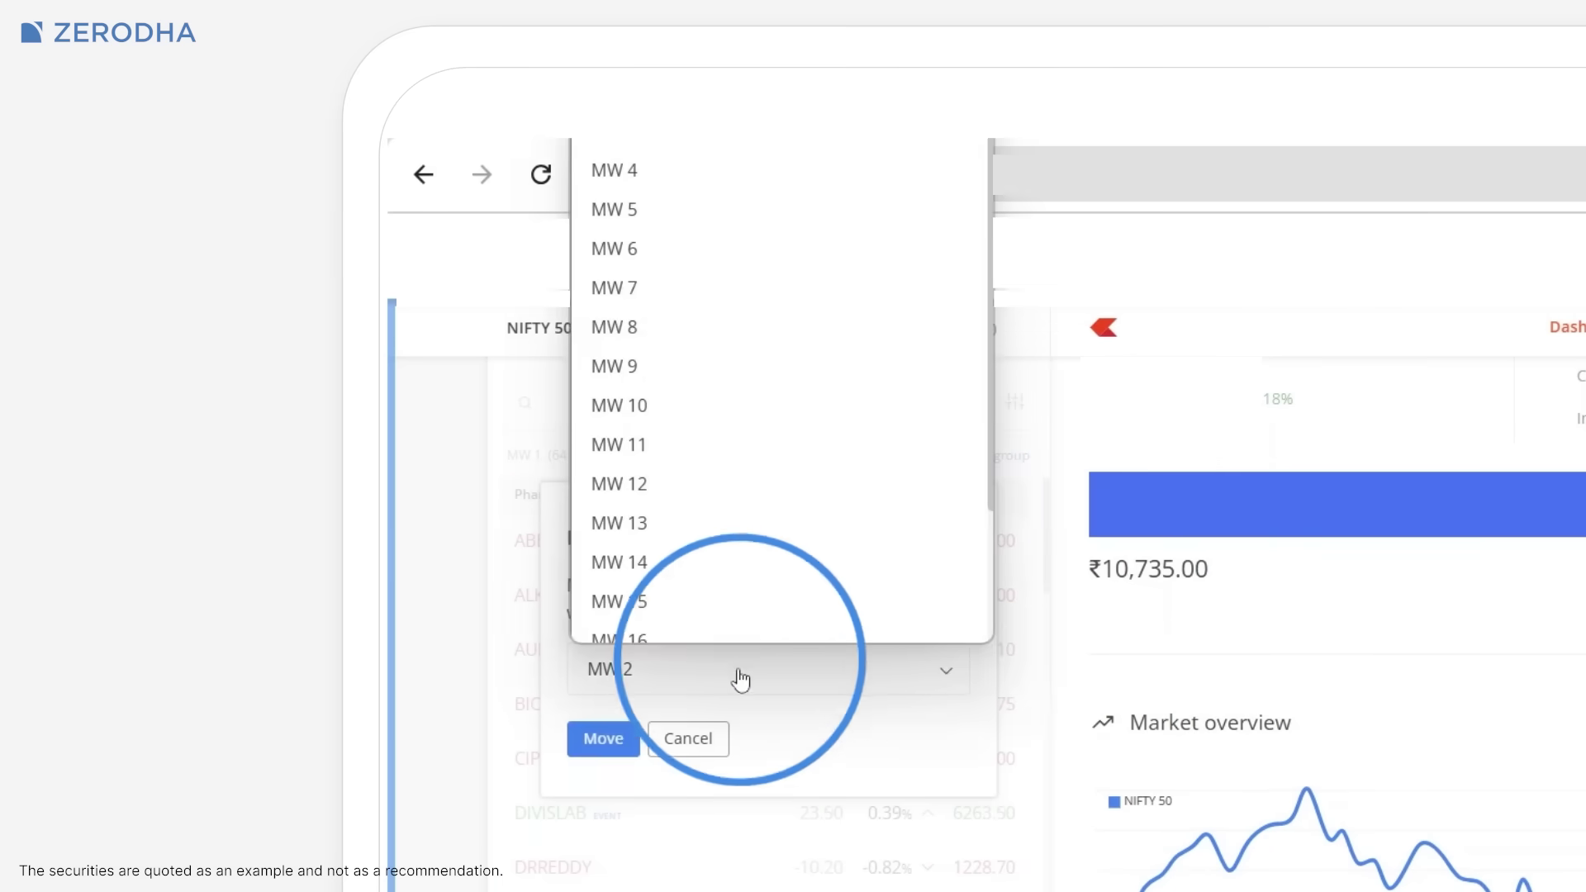
pyautogui.click(664, 152)
pyautogui.click(603, 738)
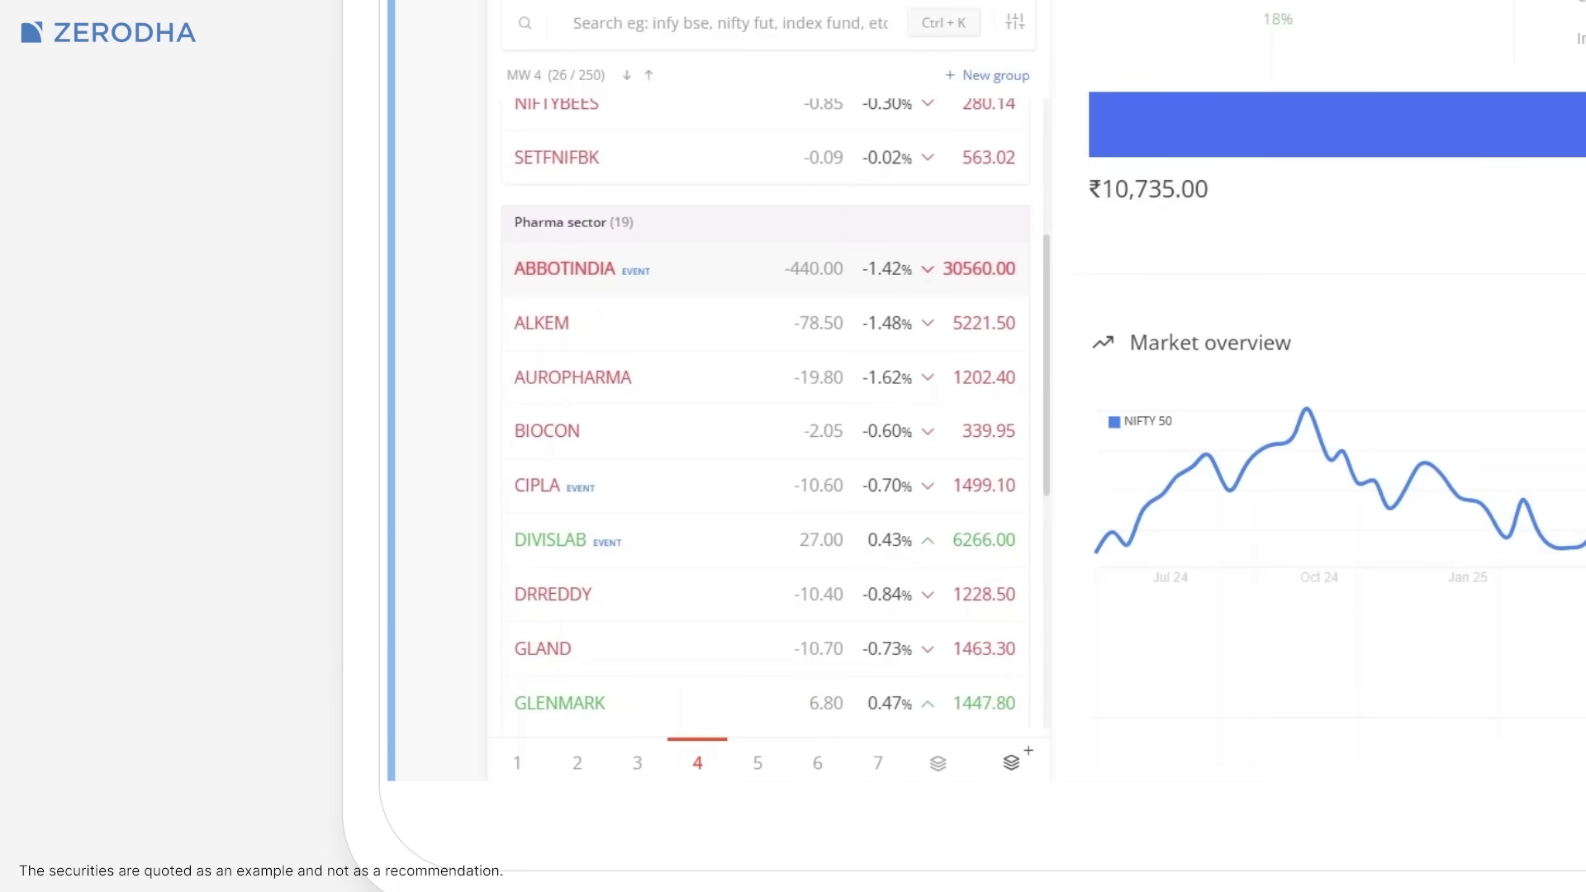
pyautogui.moveTo(744, 221)
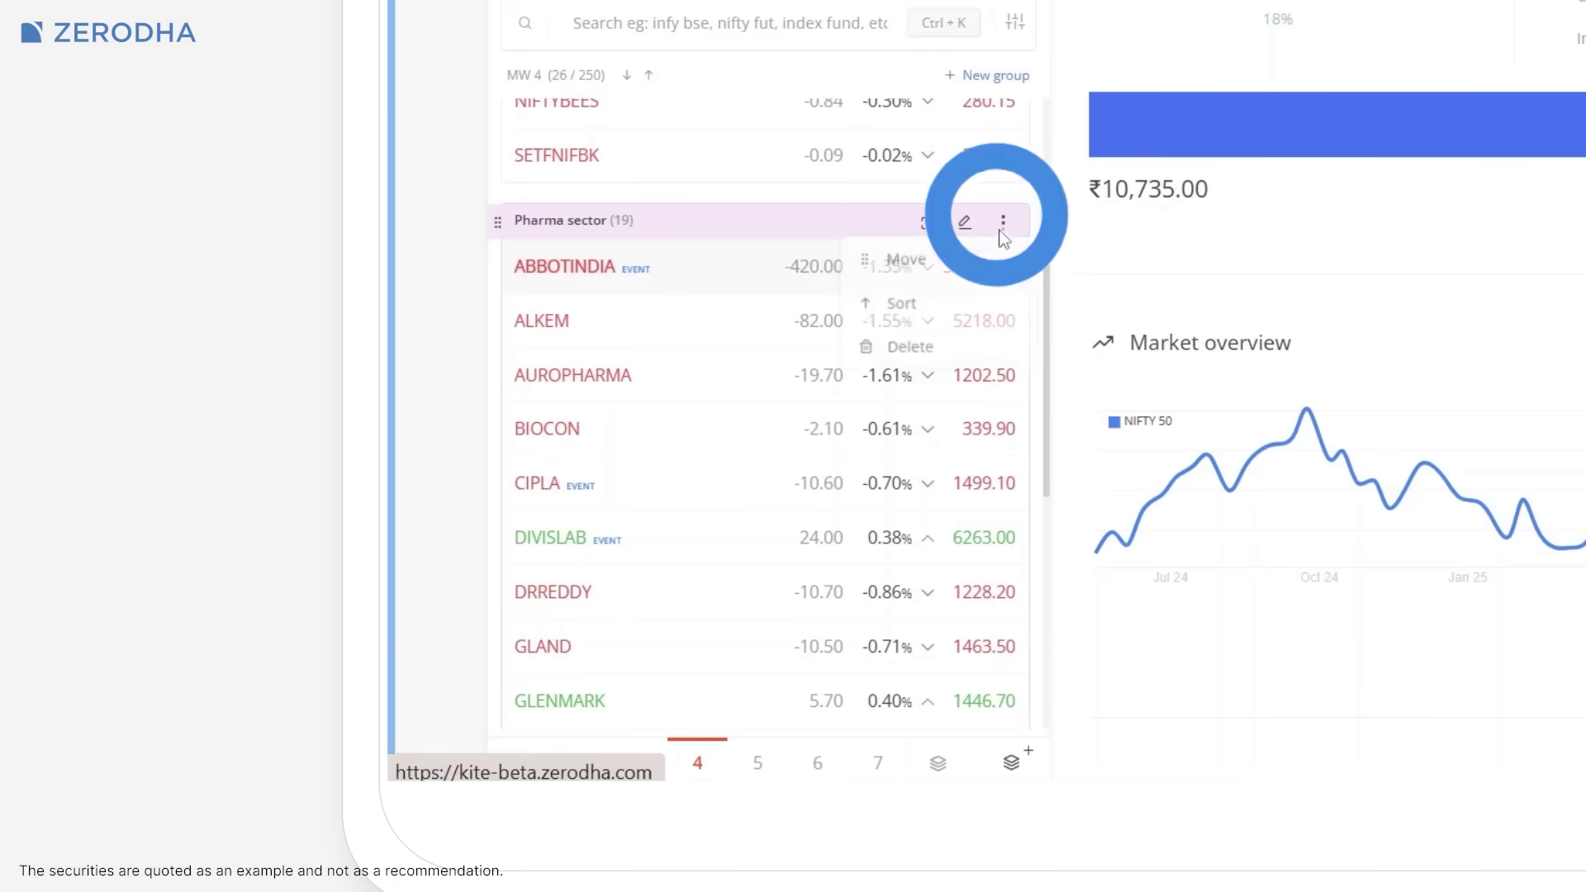
pyautogui.click(946, 314)
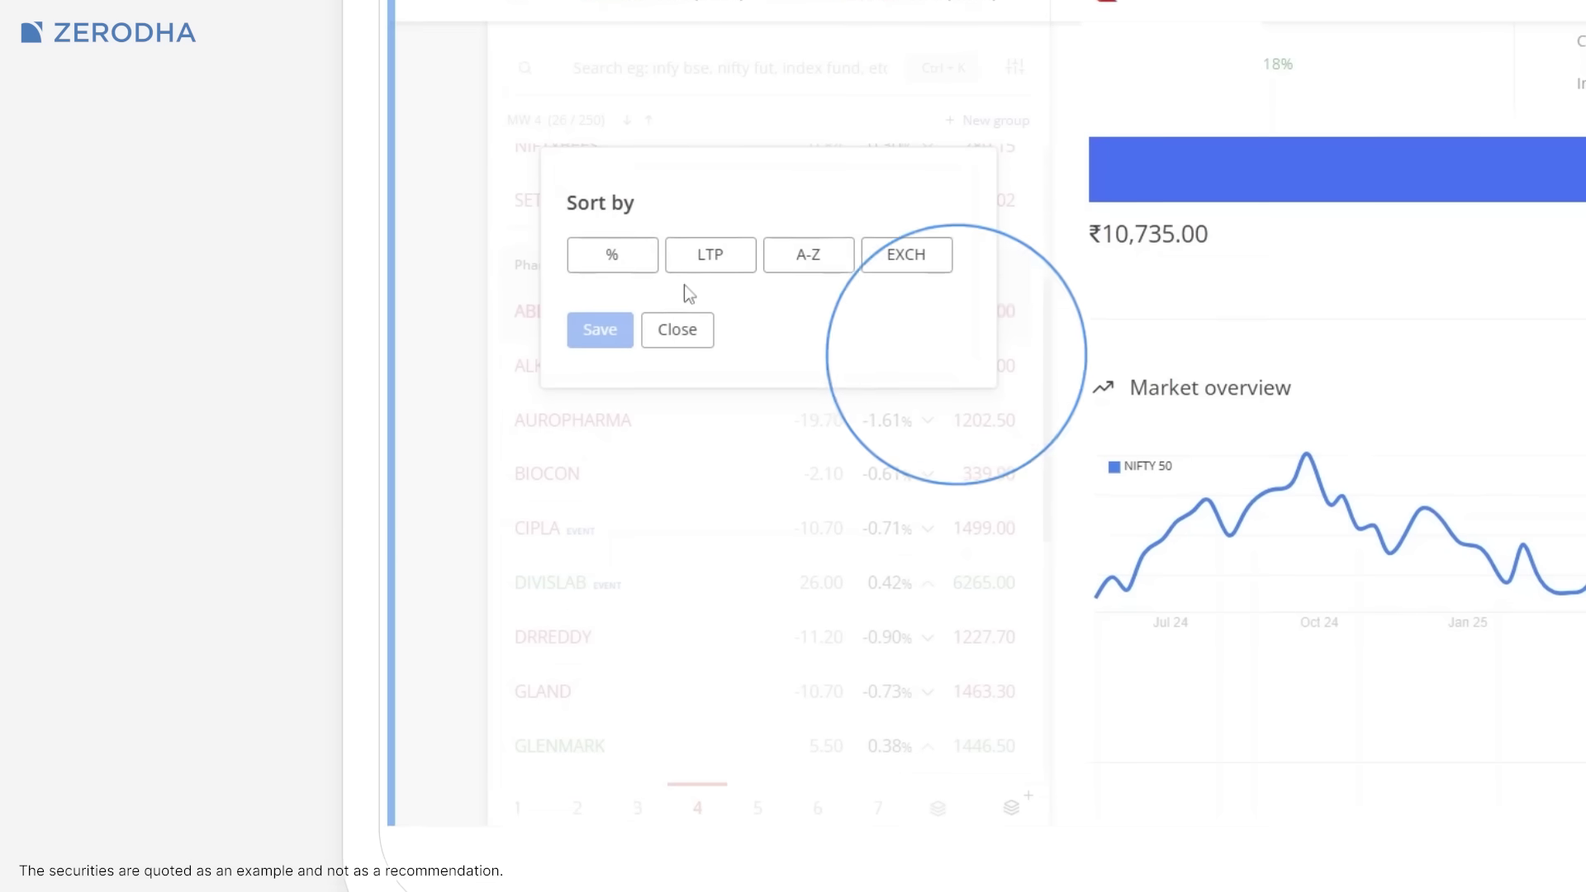
pyautogui.click(612, 323)
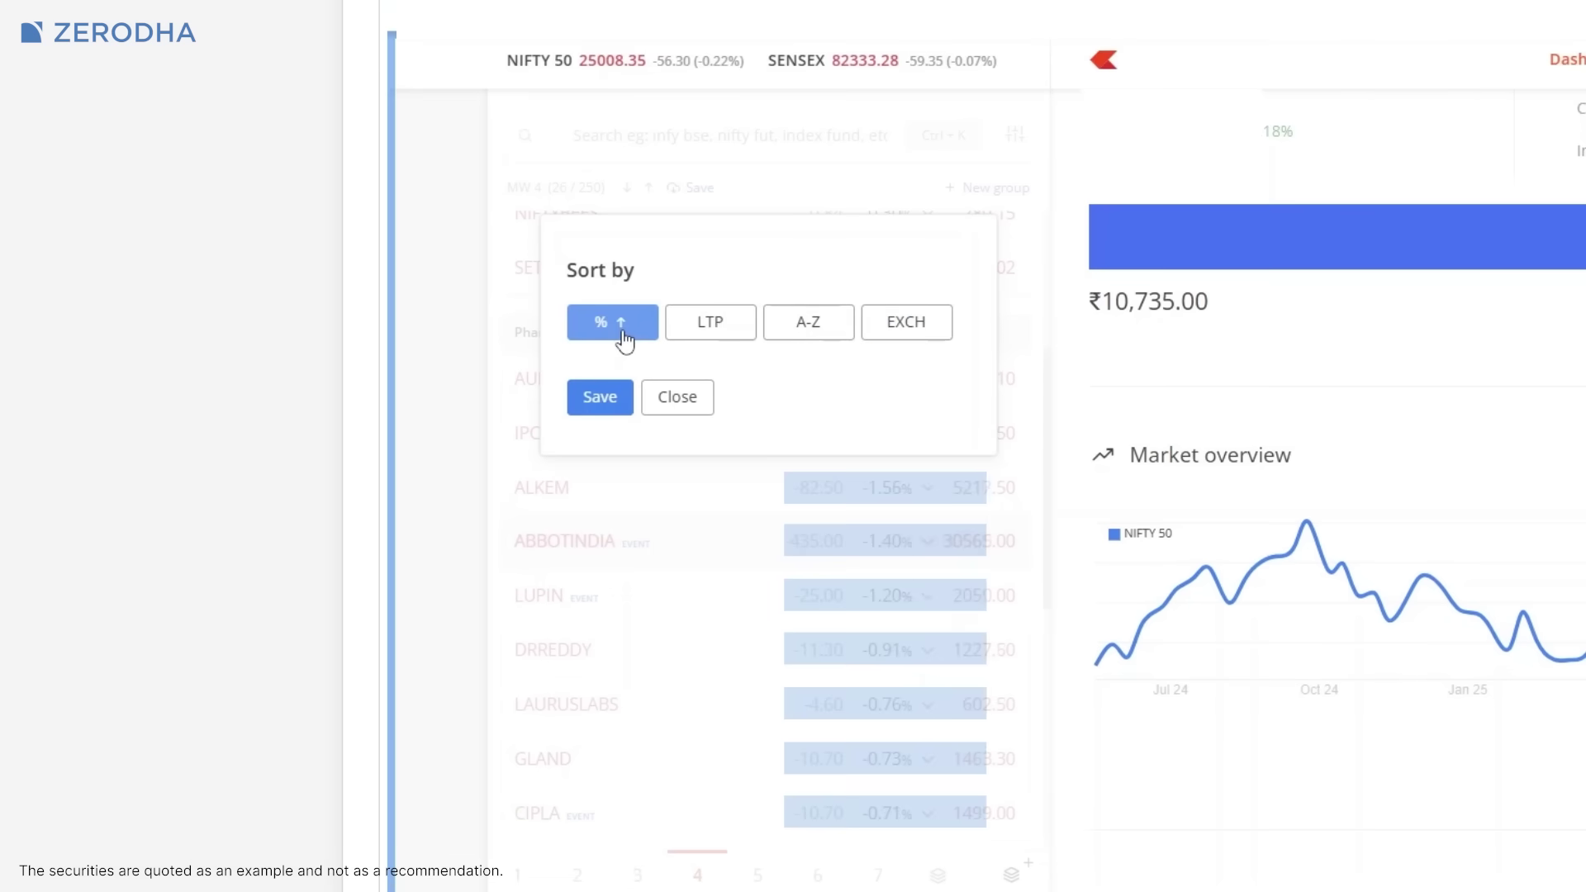
pyautogui.click(624, 328)
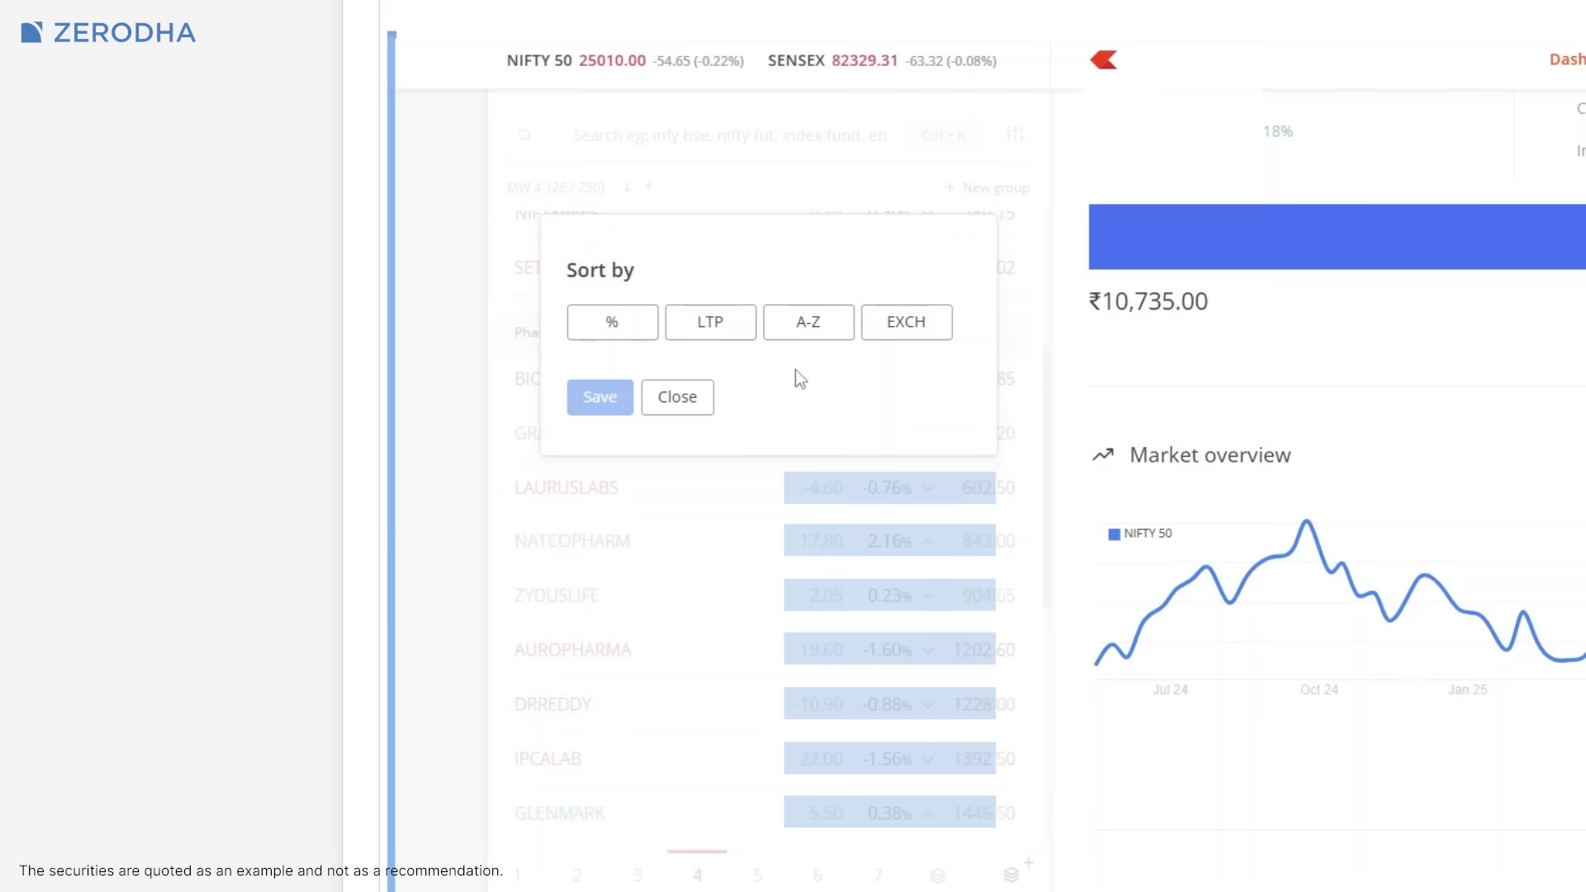
pyautogui.click(934, 322)
pyautogui.click(908, 322)
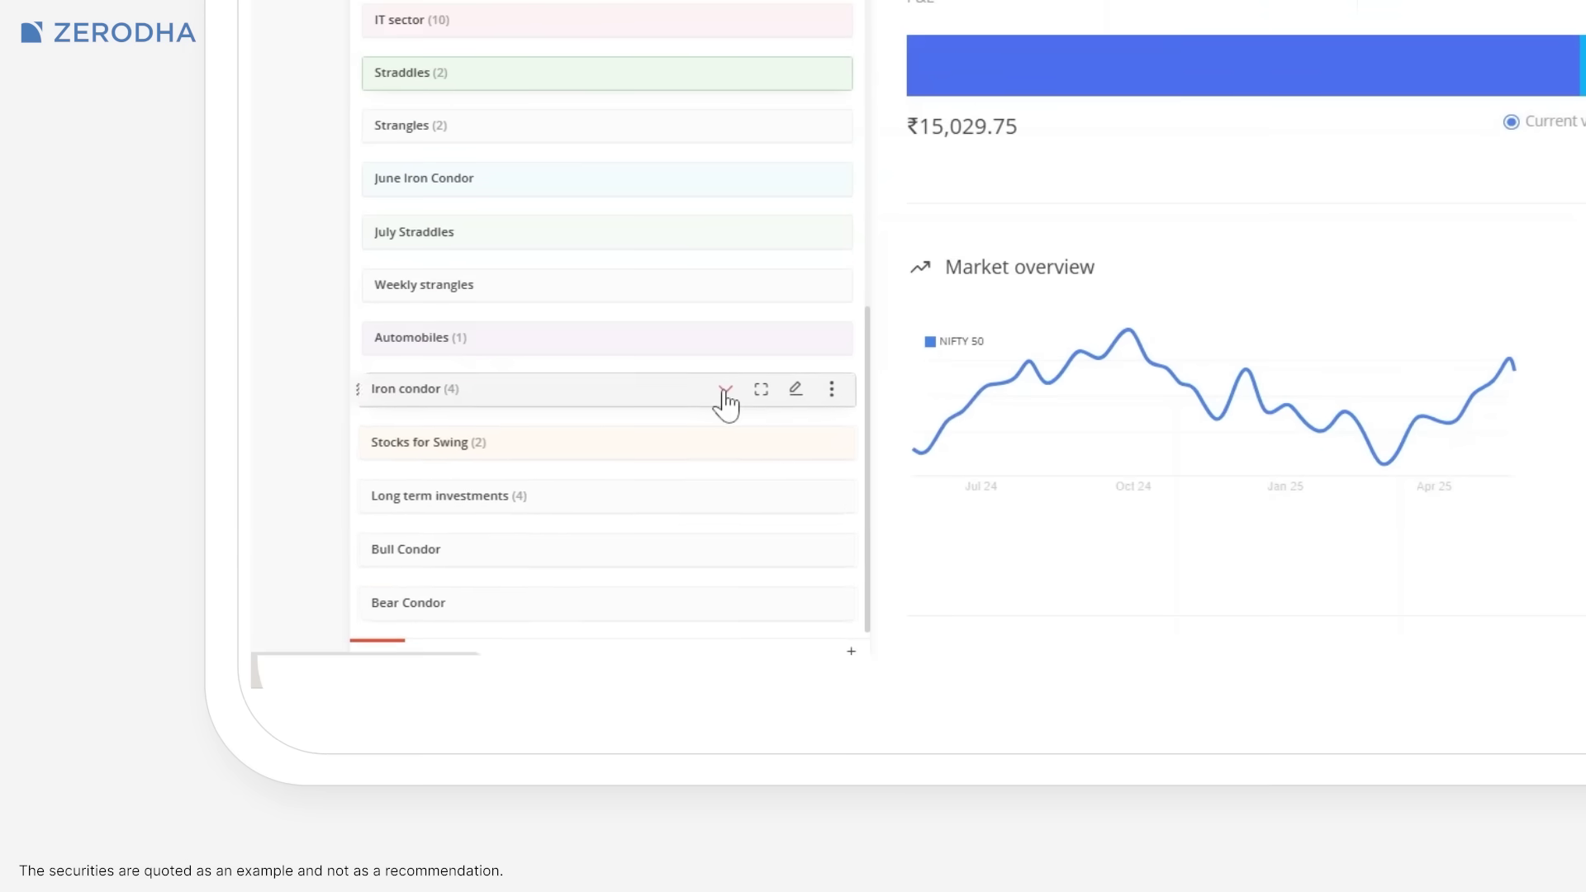
# - Expand the Iron condor, Straddles and Strangles strategy groups
pyautogui.click(726, 391)
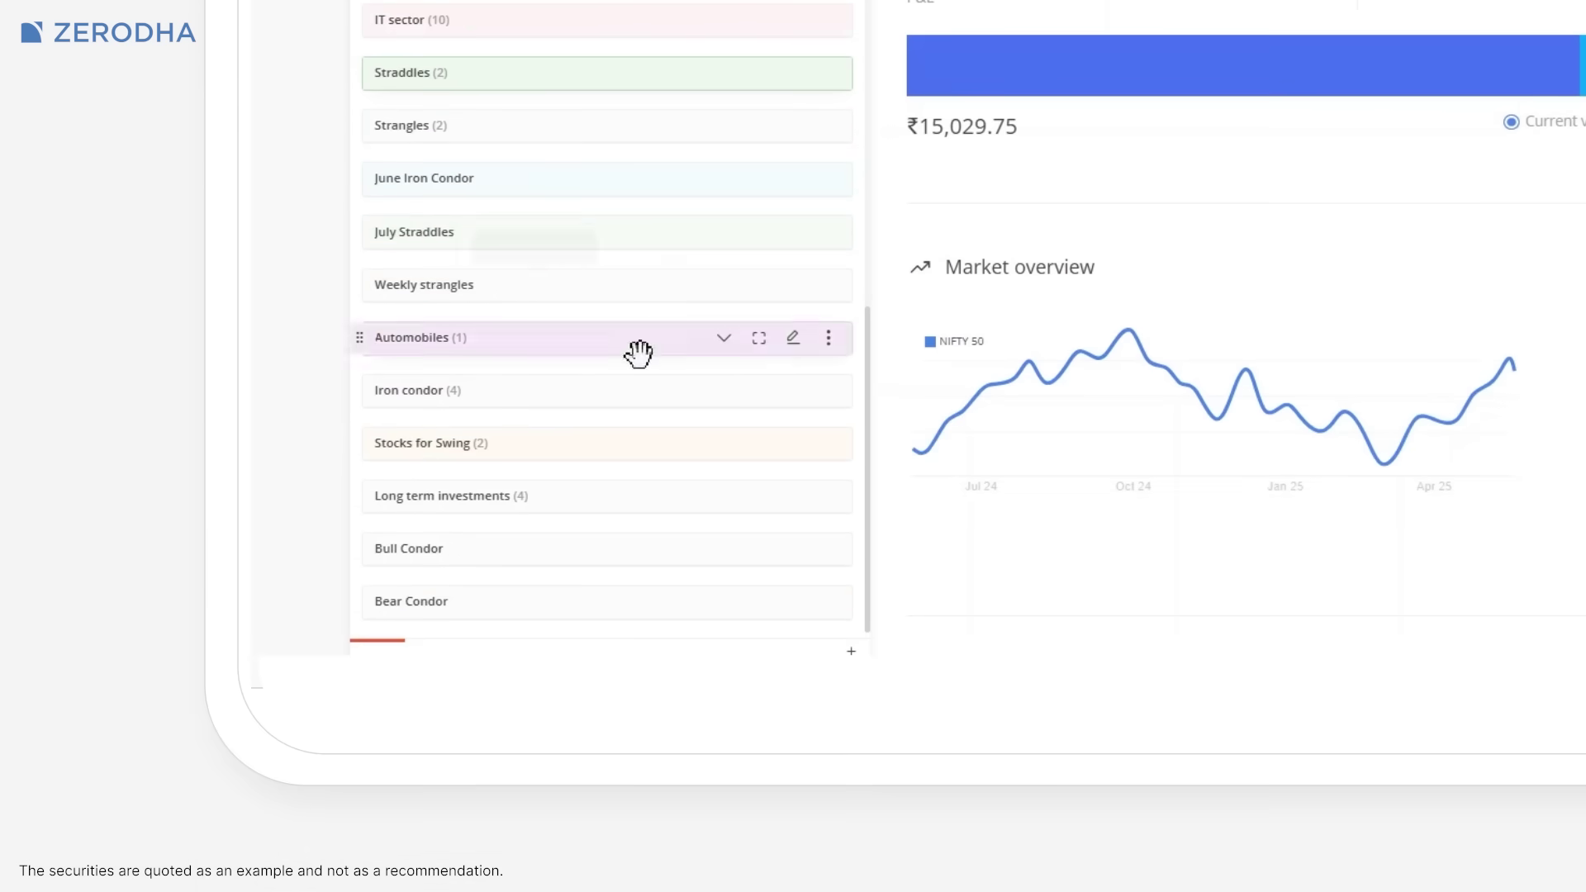
pyautogui.click(727, 387)
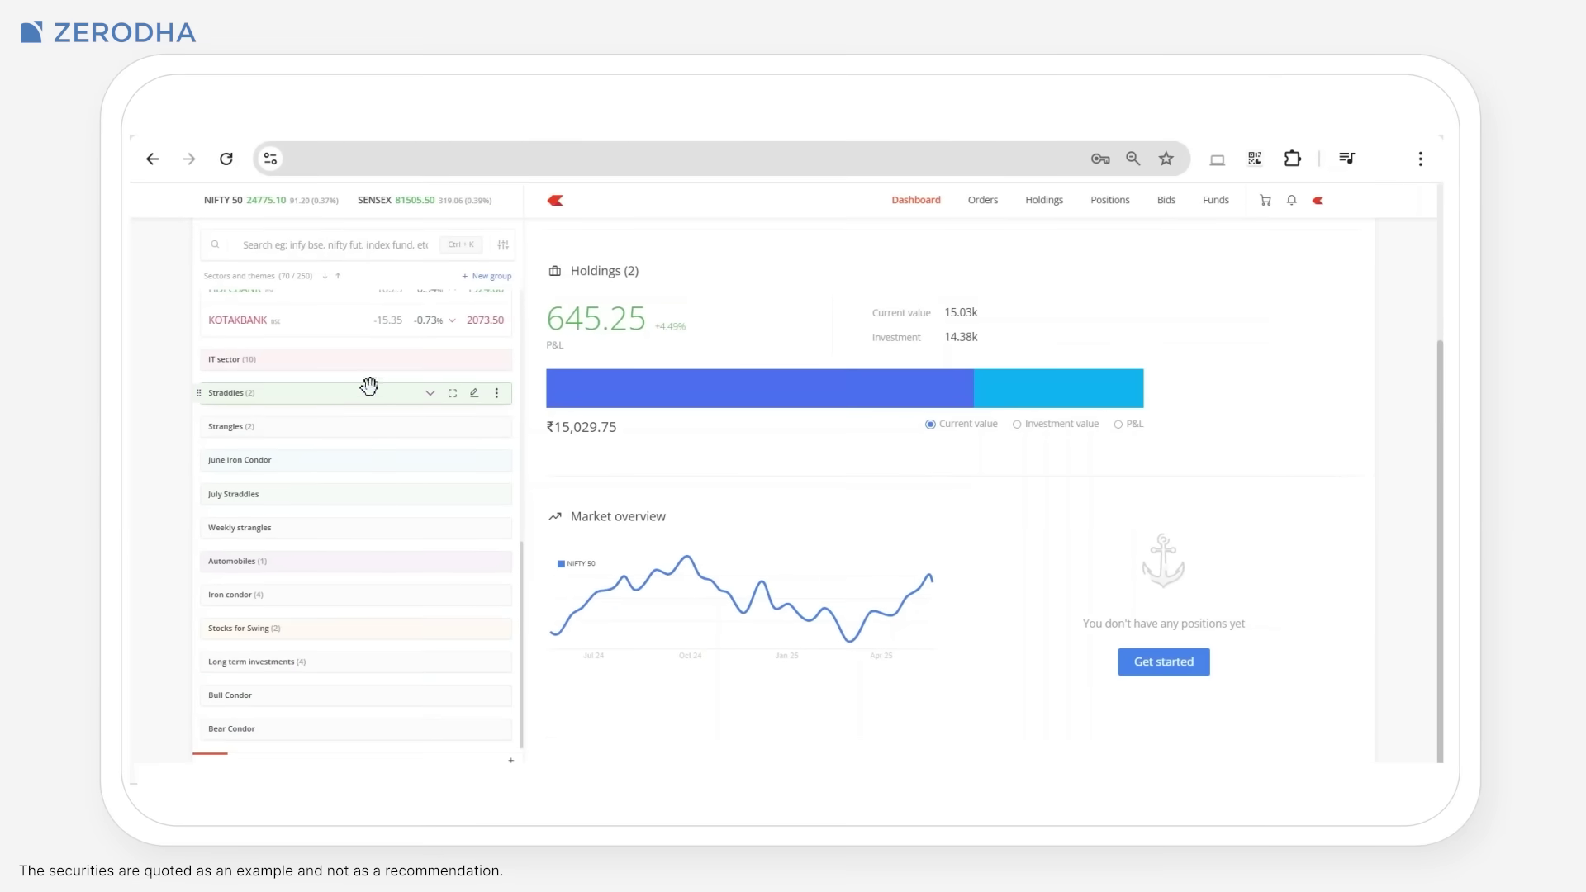
pyautogui.click(428, 392)
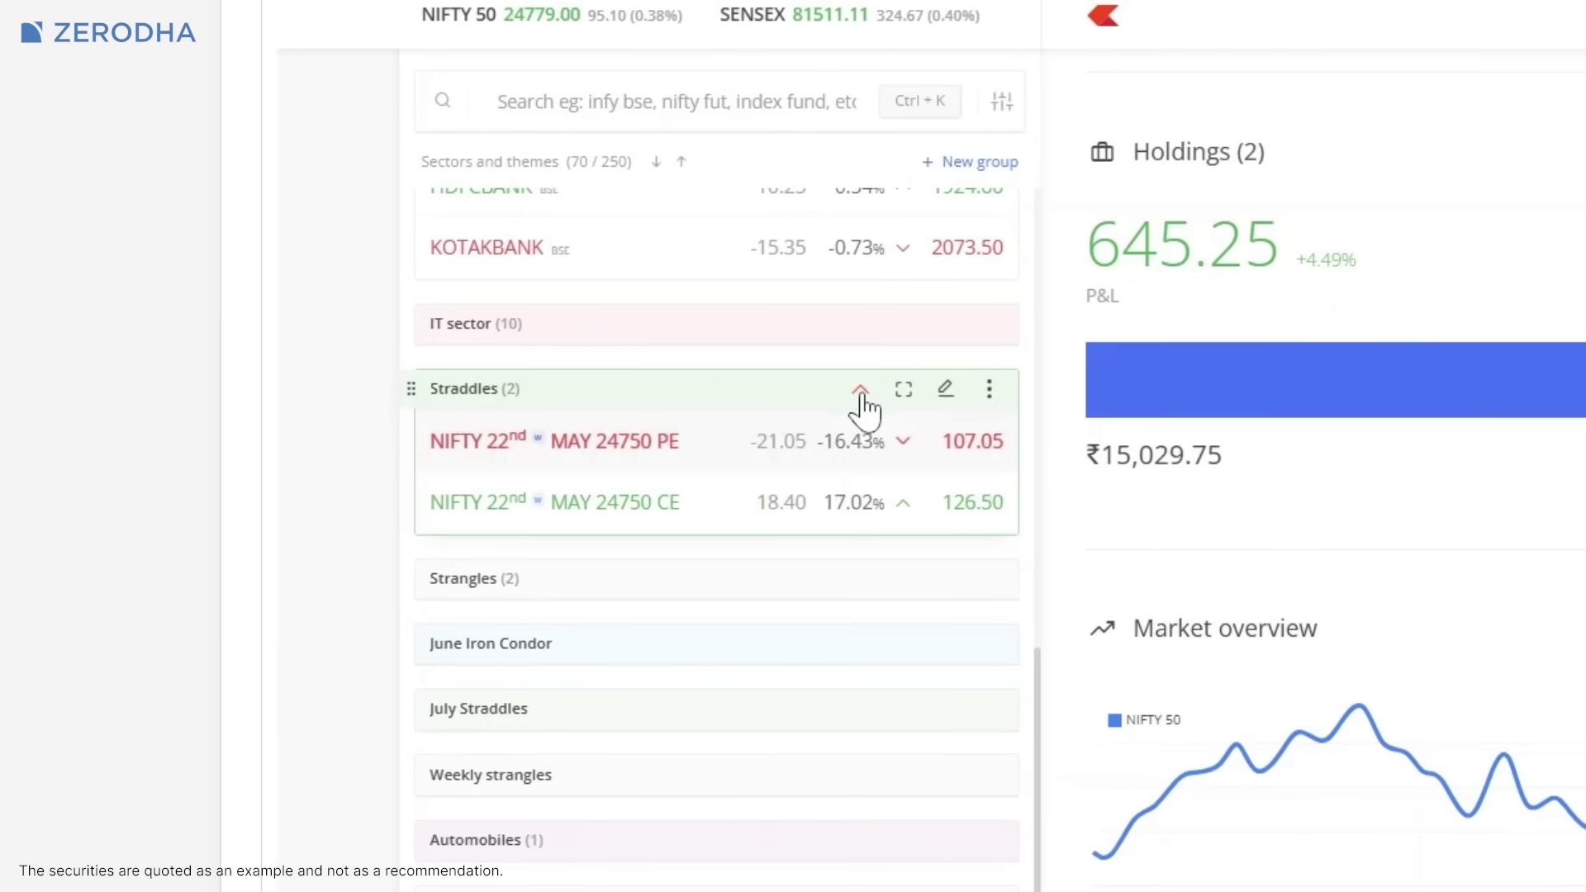
pyautogui.click(859, 582)
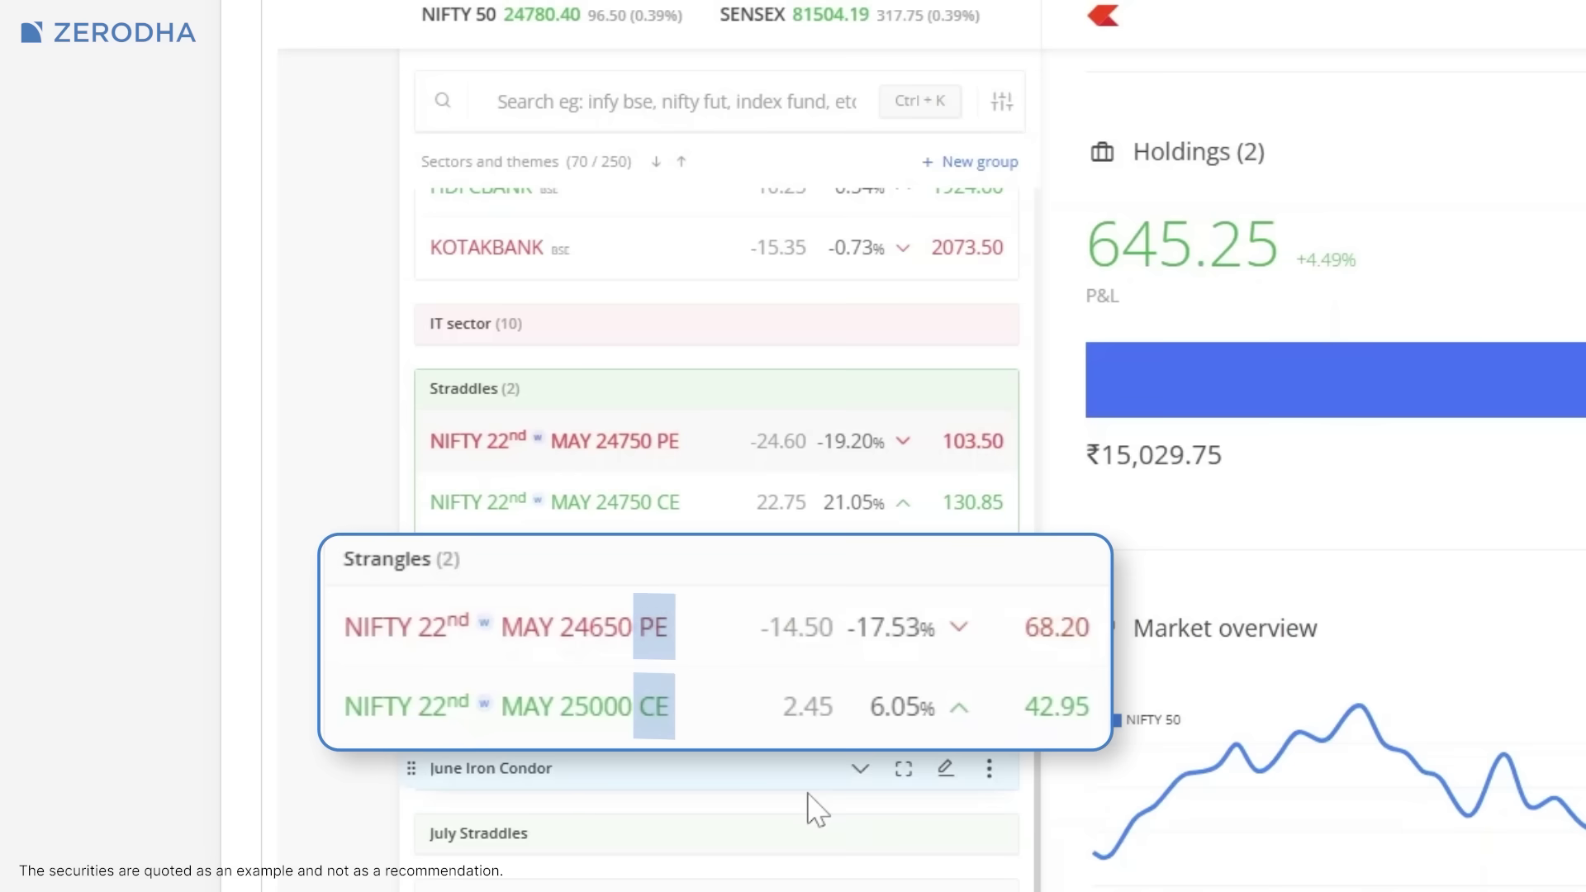
pyautogui.scroll(-5, 817, 808)
pyautogui.scroll(-5, 816, 807)
# - Set the Bull Condor group's colour to green and save it
pyautogui.click(953, 546)
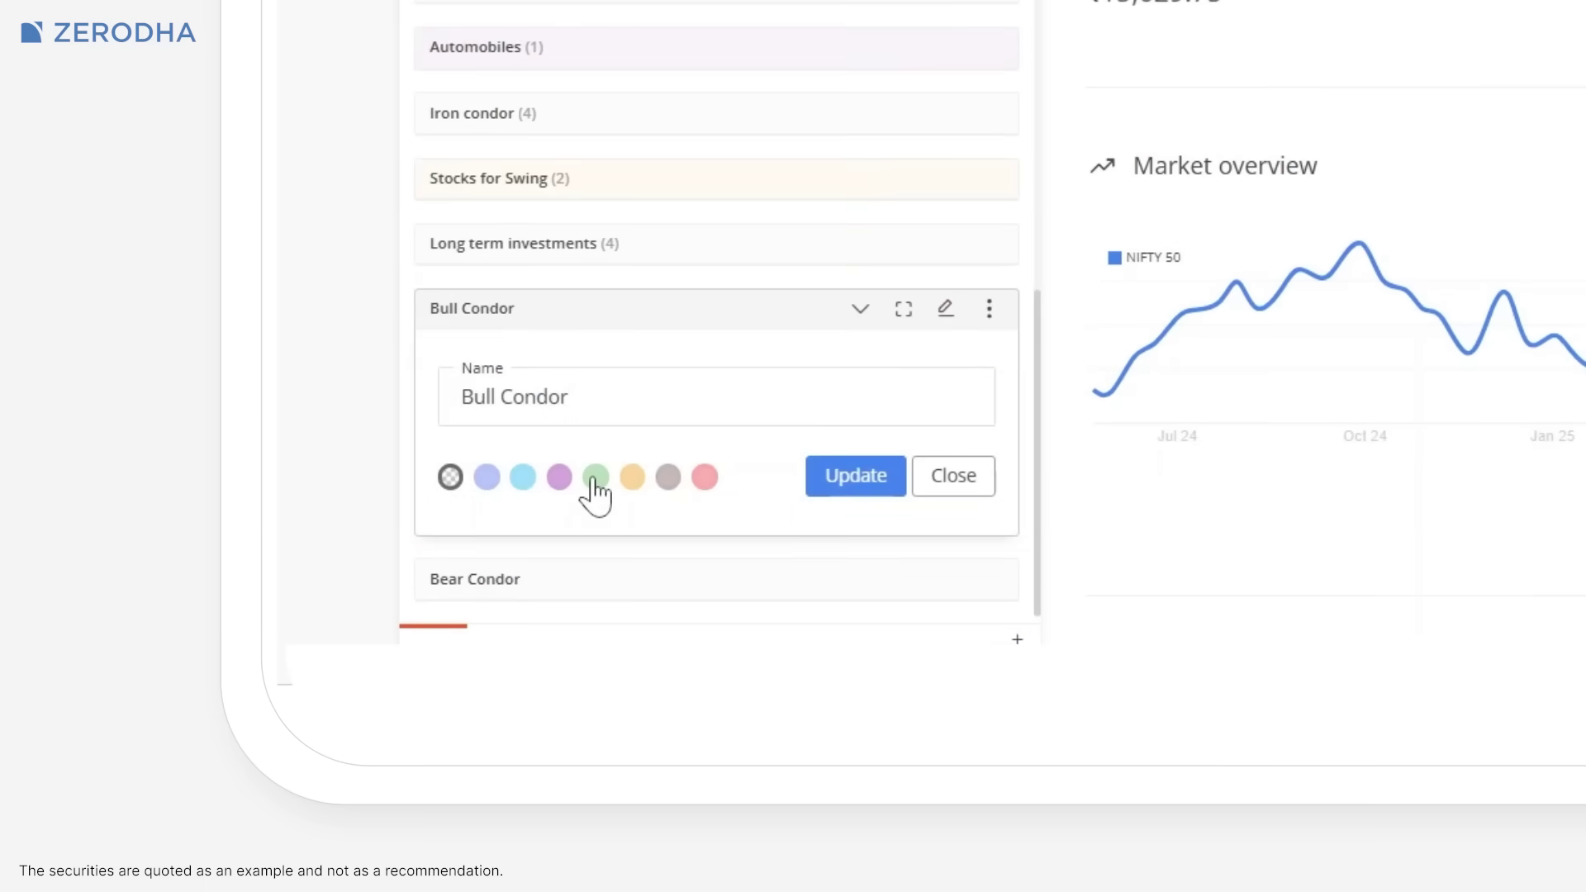
pyautogui.click(596, 477)
pyautogui.click(855, 475)
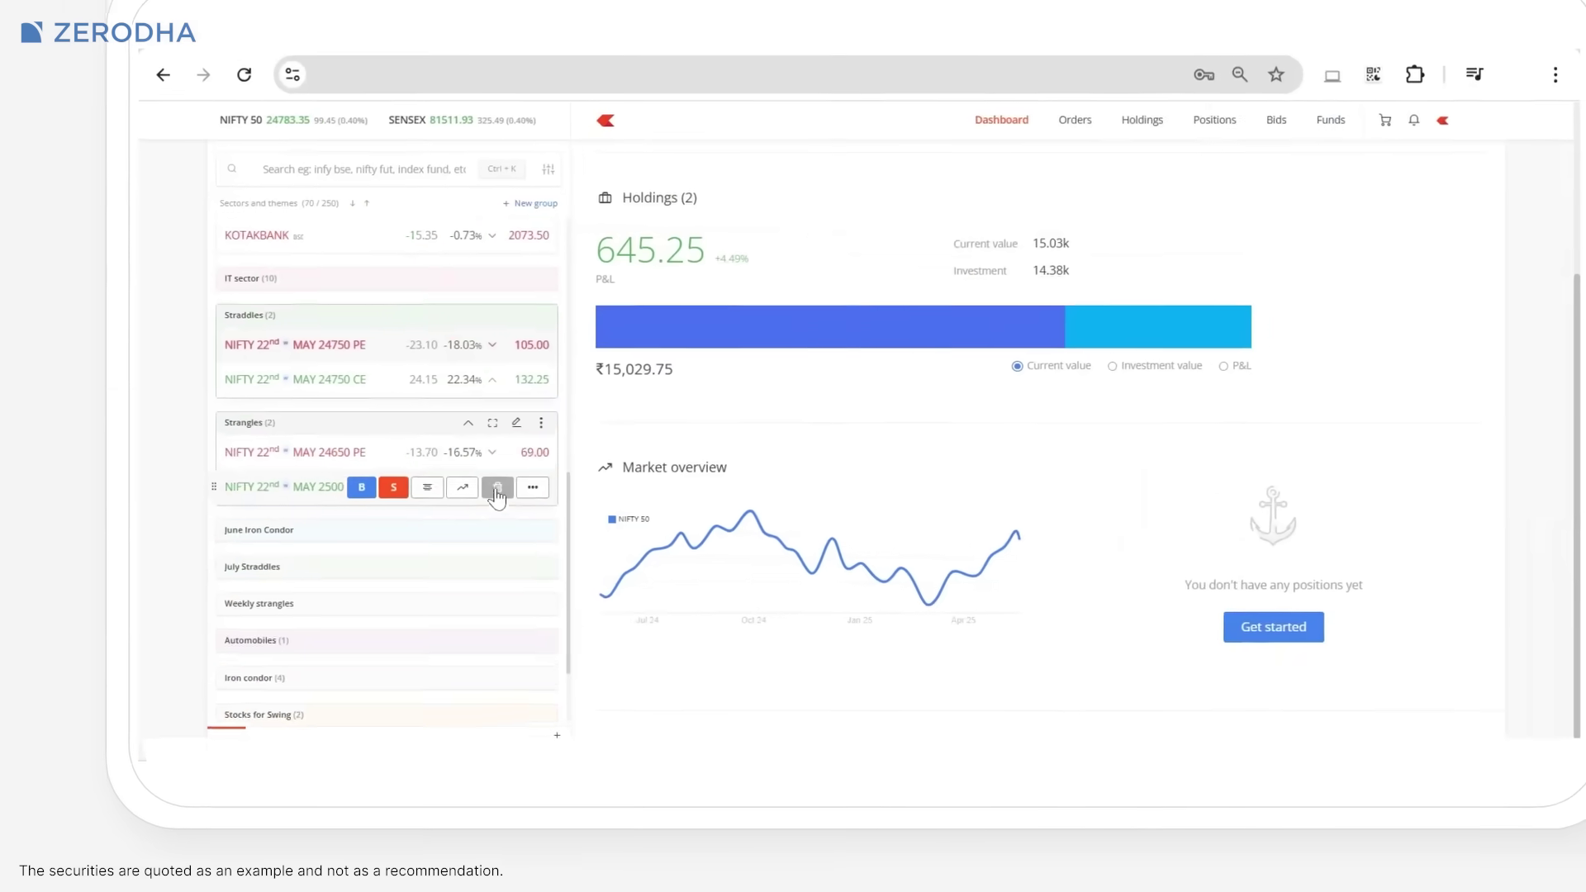
pyautogui.scroll(3, 458, 528)
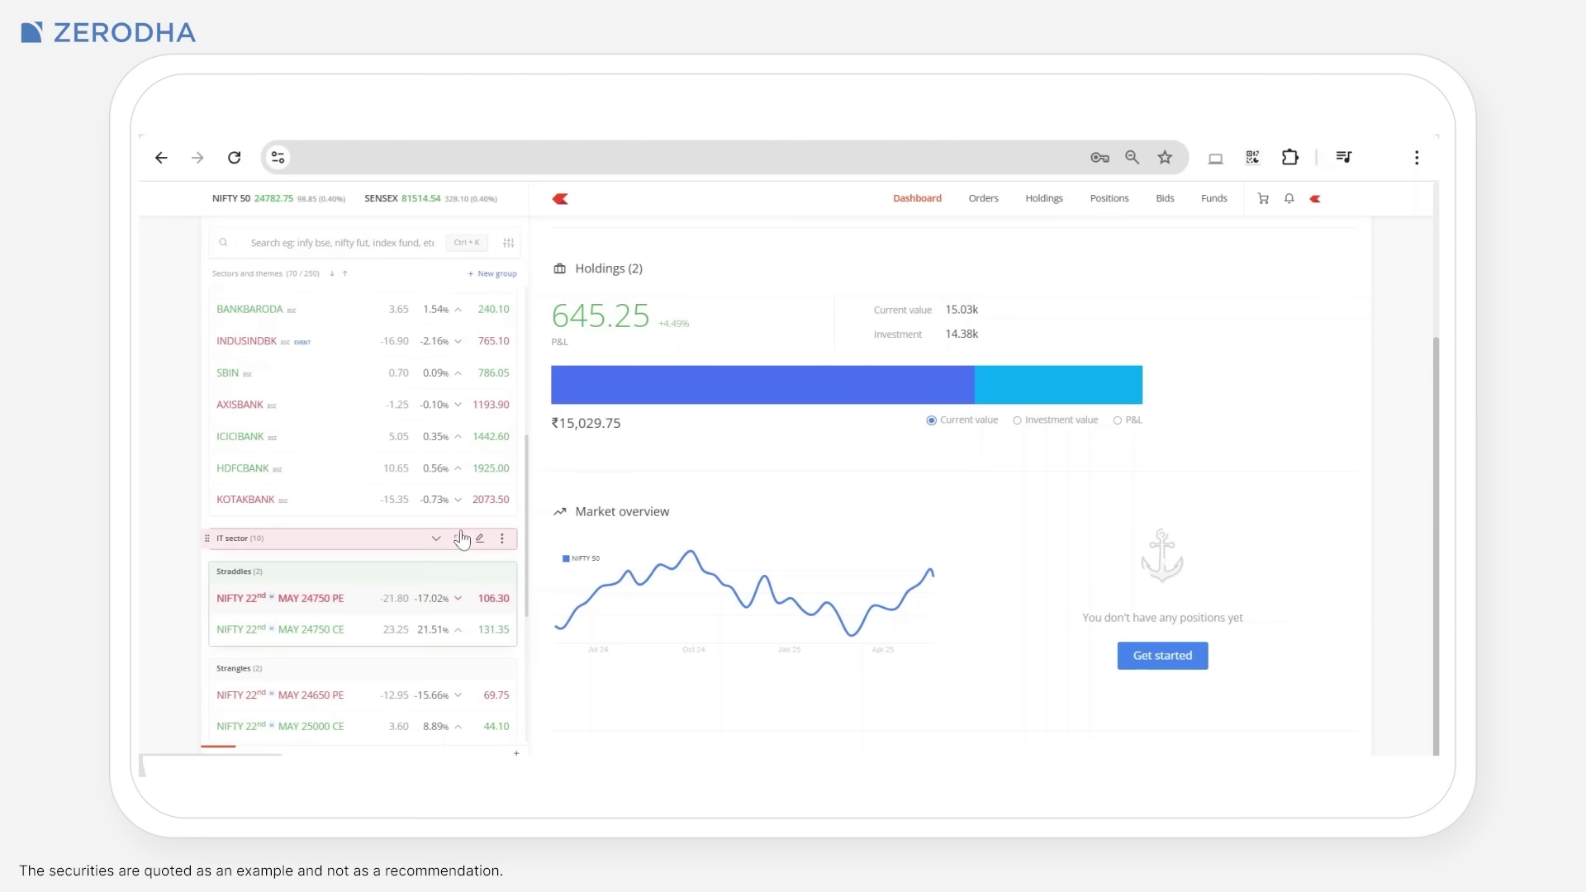
pyautogui.scroll(-3, 463, 540)
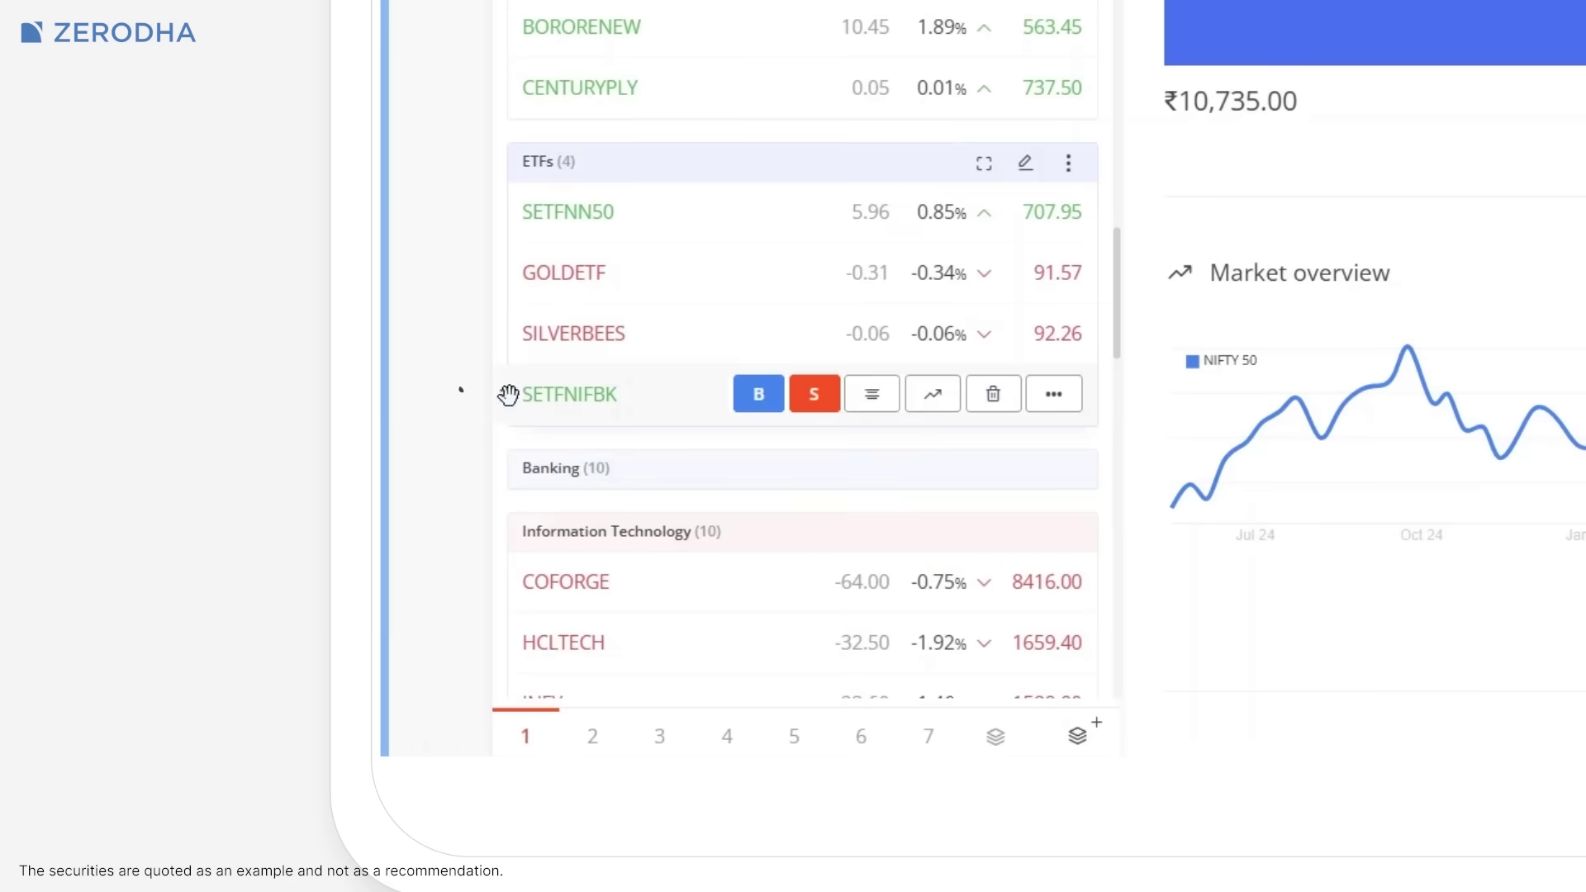
# - Drag SETFNIFBK from the ETFs group into the Banking group
pyautogui.moveTo(545, 499); pyautogui.dragTo(744, 409)
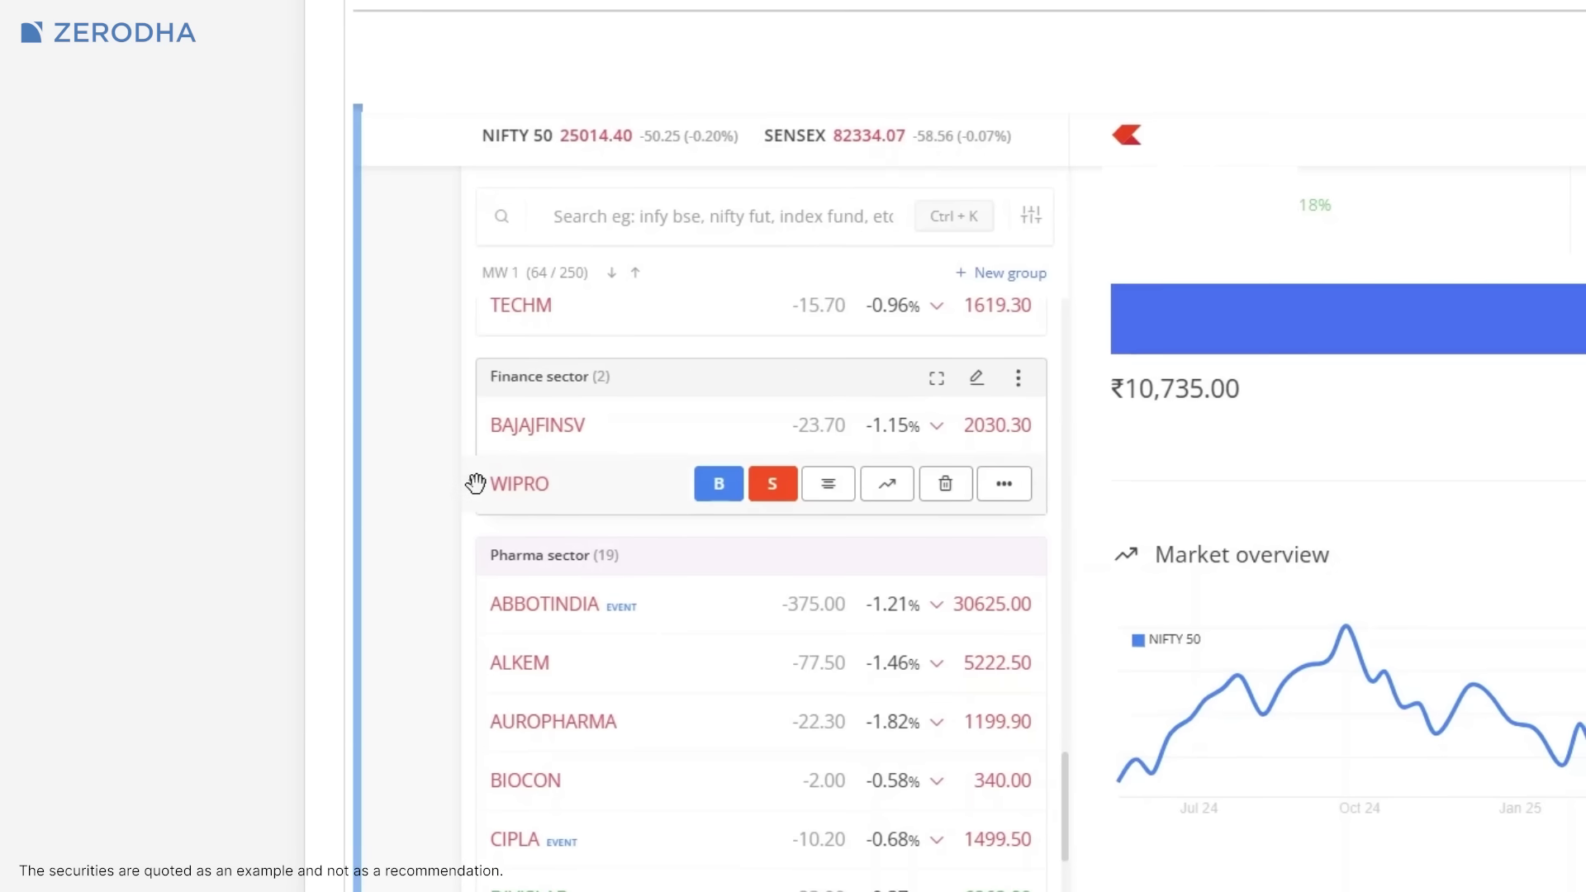
pyautogui.scroll(3, 528, 488)
pyautogui.scroll(3, 527, 620)
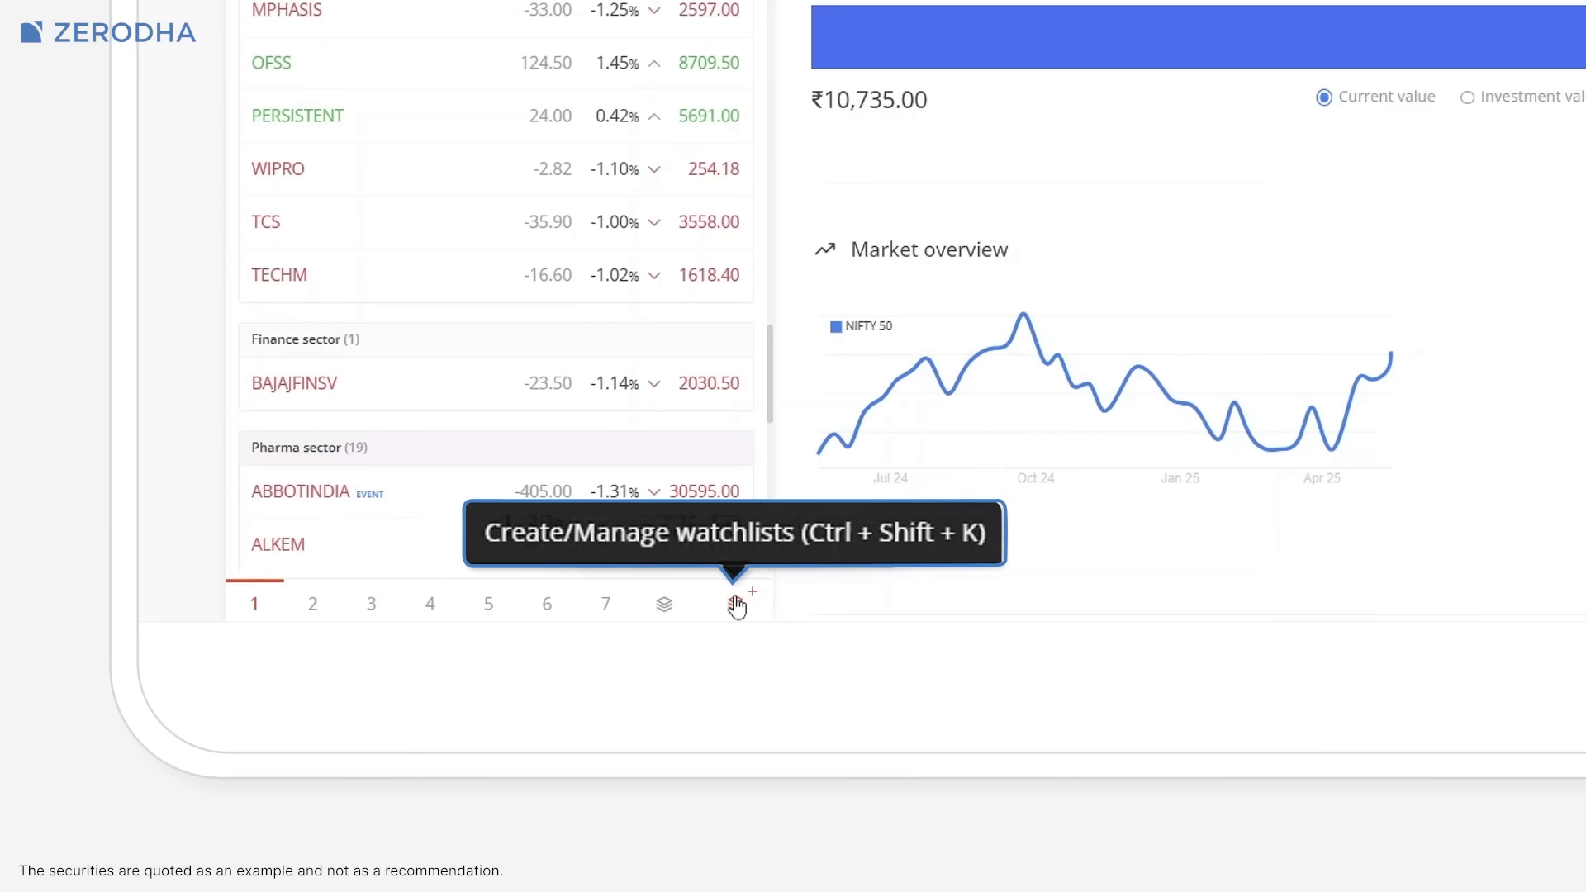
# - Delete the MW 8 watchlist from the watchlist manager
pyautogui.click(816, 602)
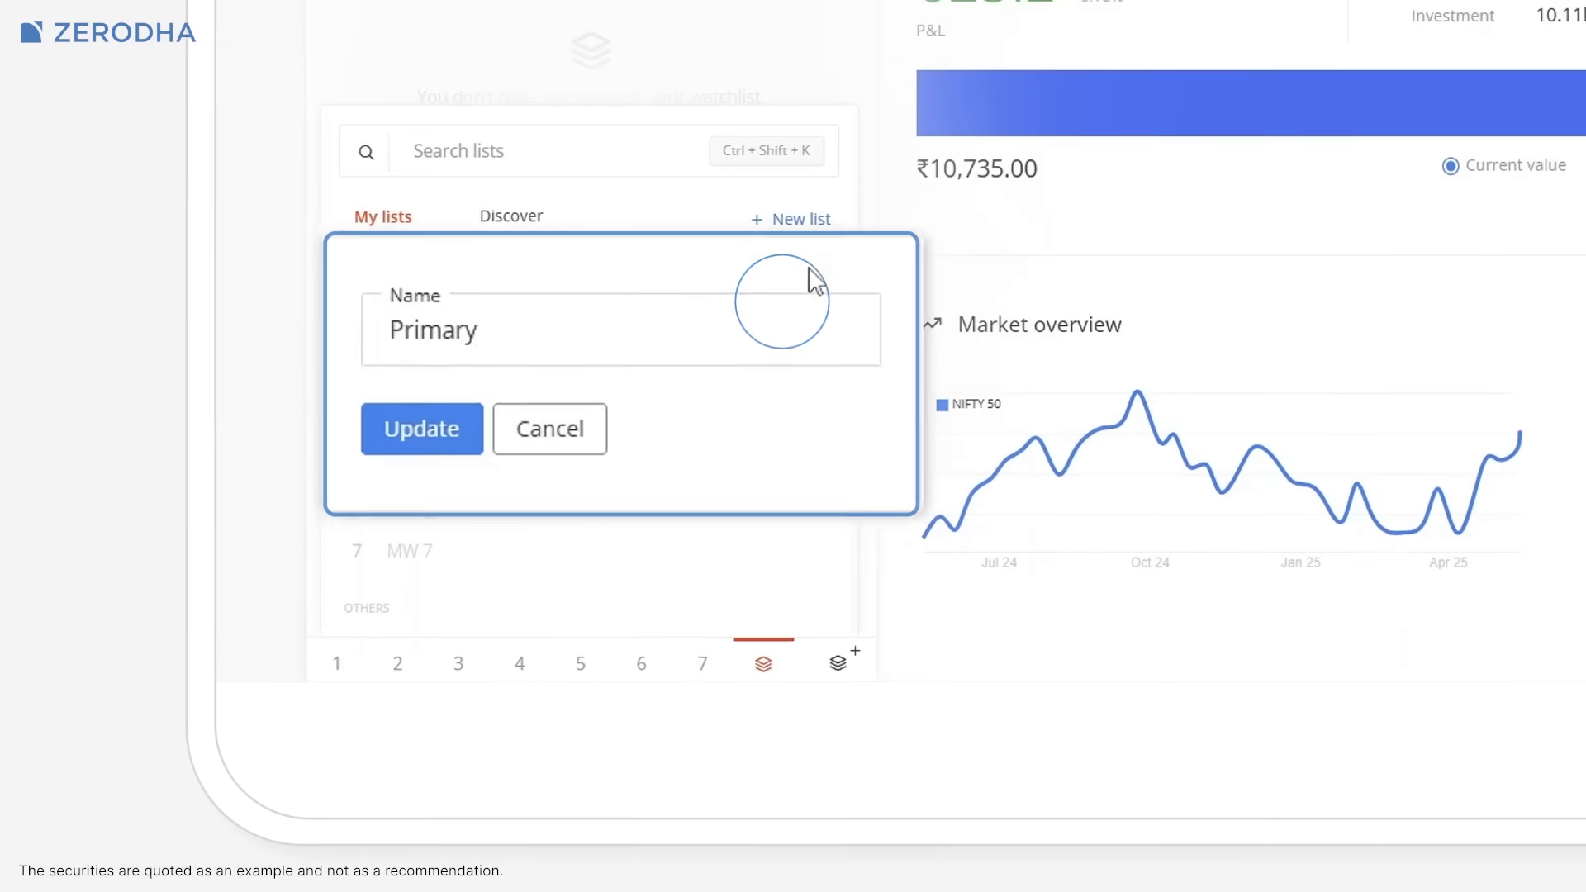
pyautogui.click(758, 404)
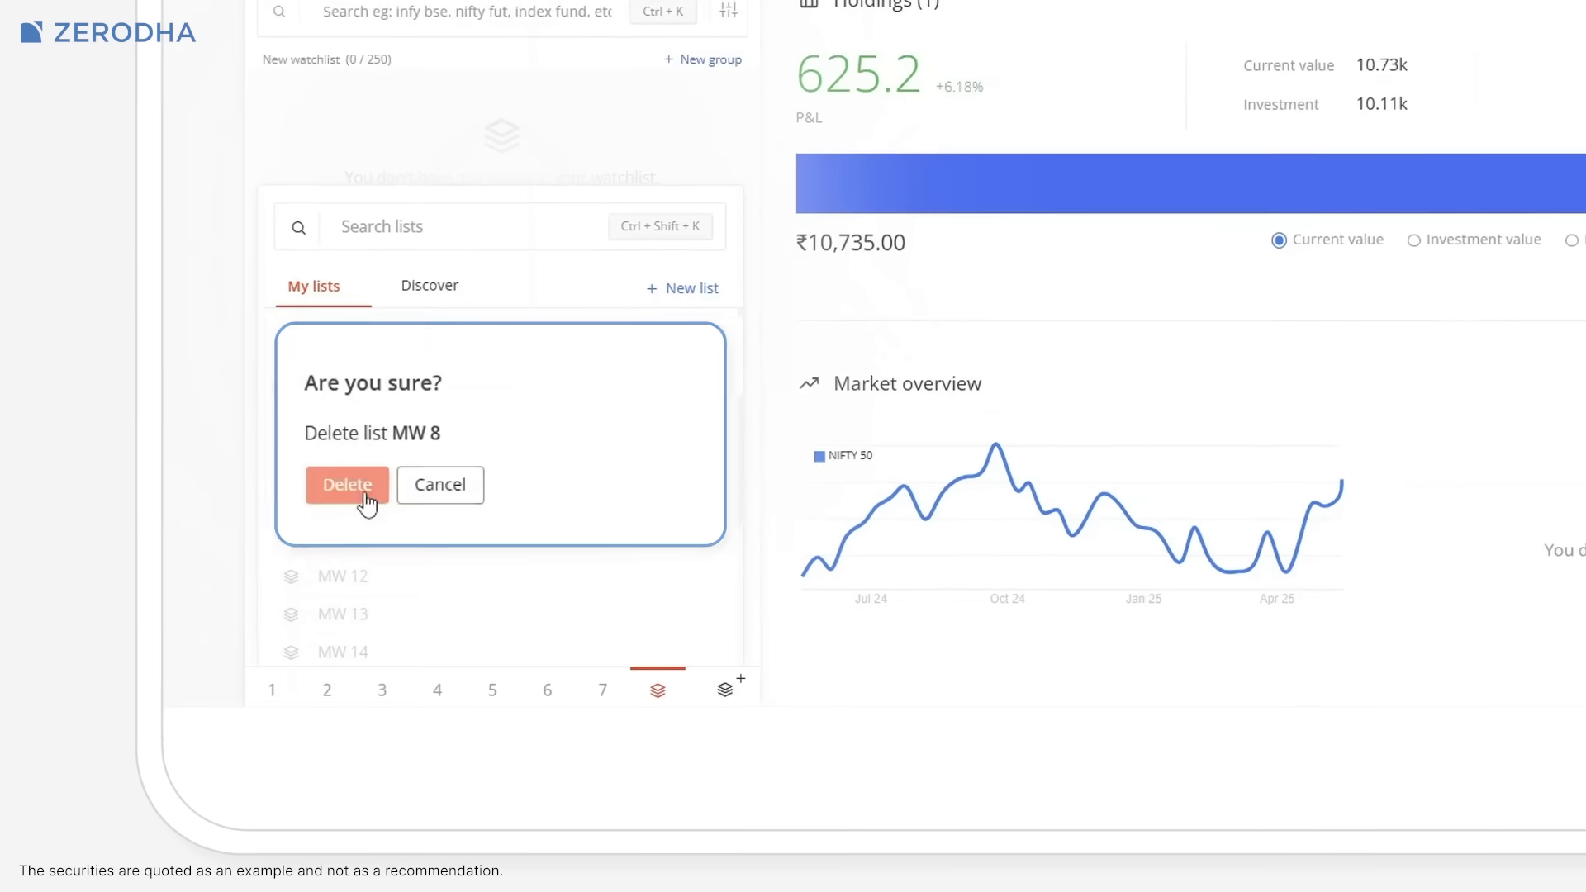
pyautogui.click(360, 485)
pyautogui.scroll(5, 372, 495)
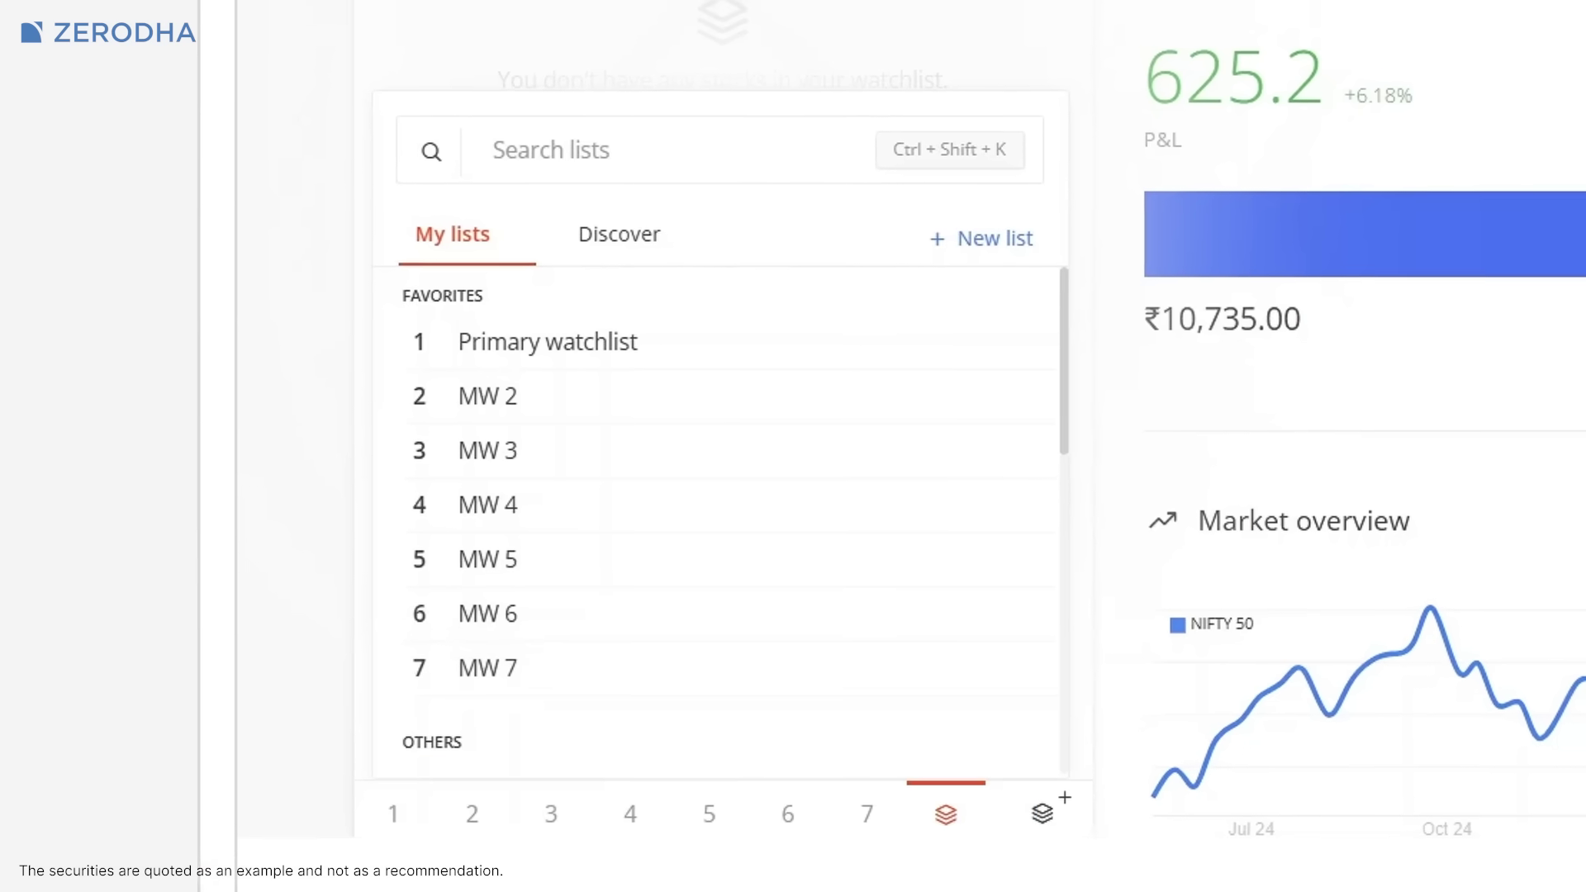
pyautogui.scroll(-3, 409, 497)
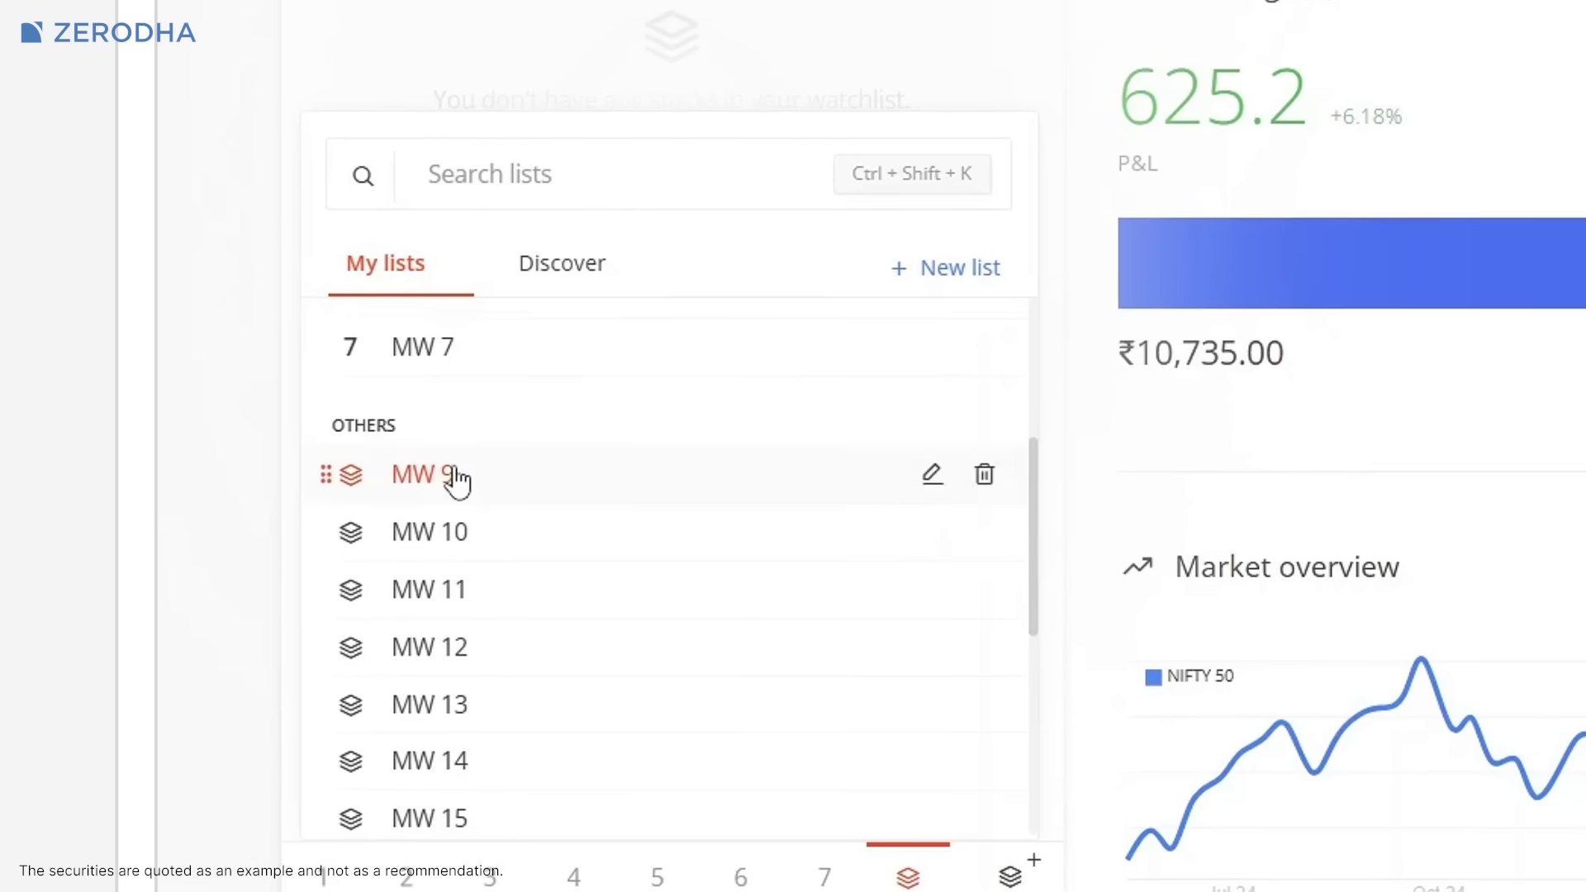
pyautogui.scroll(-5, 478, 483)
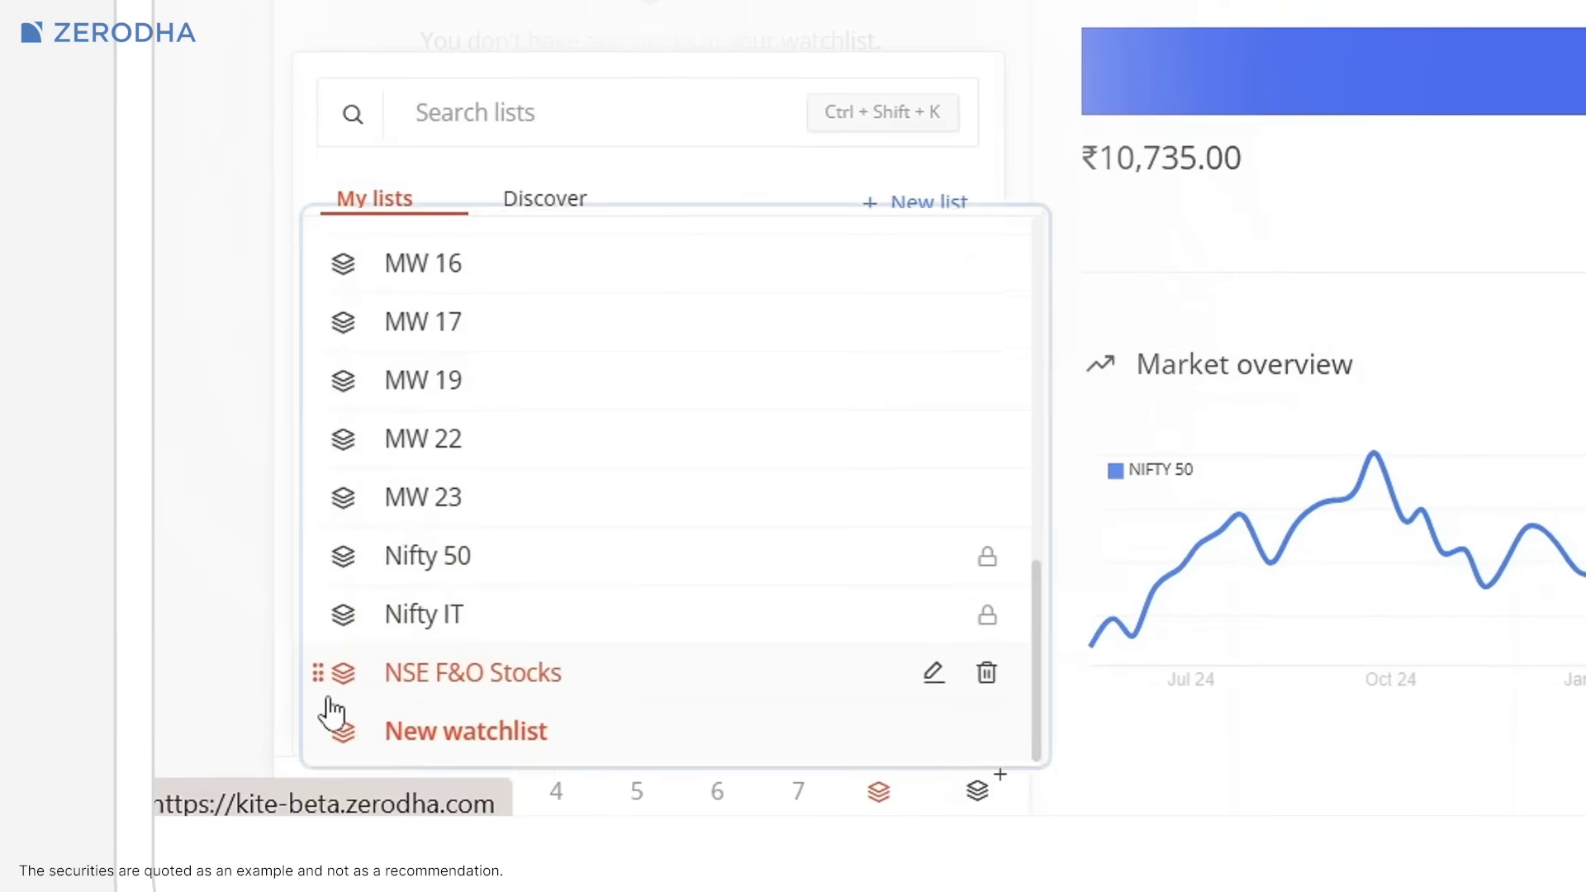
# - Drag NSE F&O Stocks from Others to just below Primary watchlist
pyautogui.moveTo(319, 677); pyautogui.dragTo(440, 184)
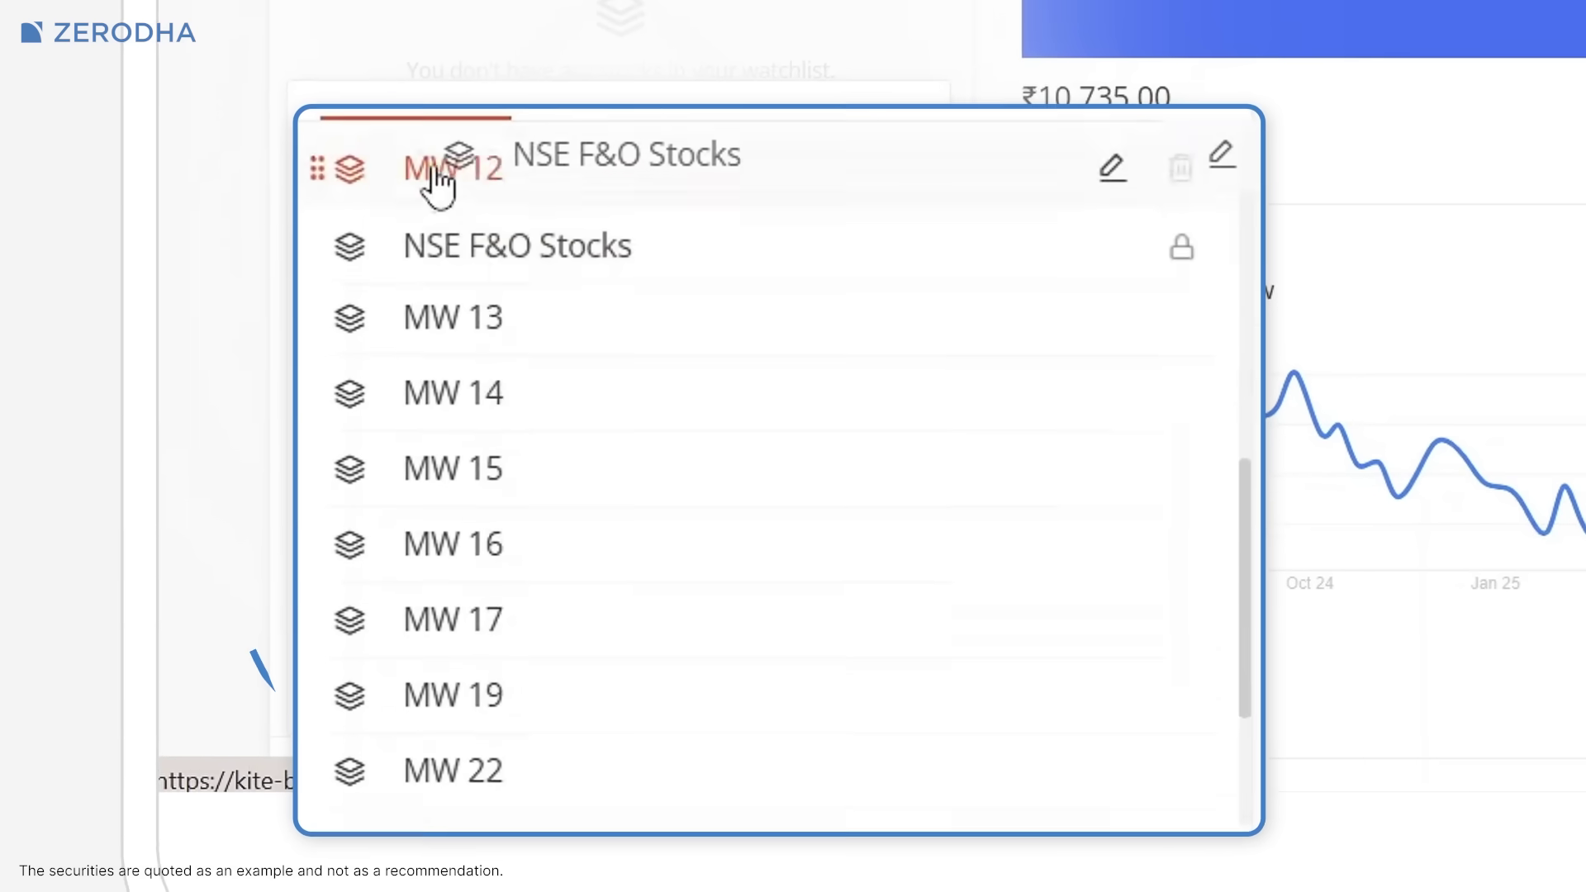
pyautogui.moveTo(440, 184); pyautogui.dragTo(397, 372)
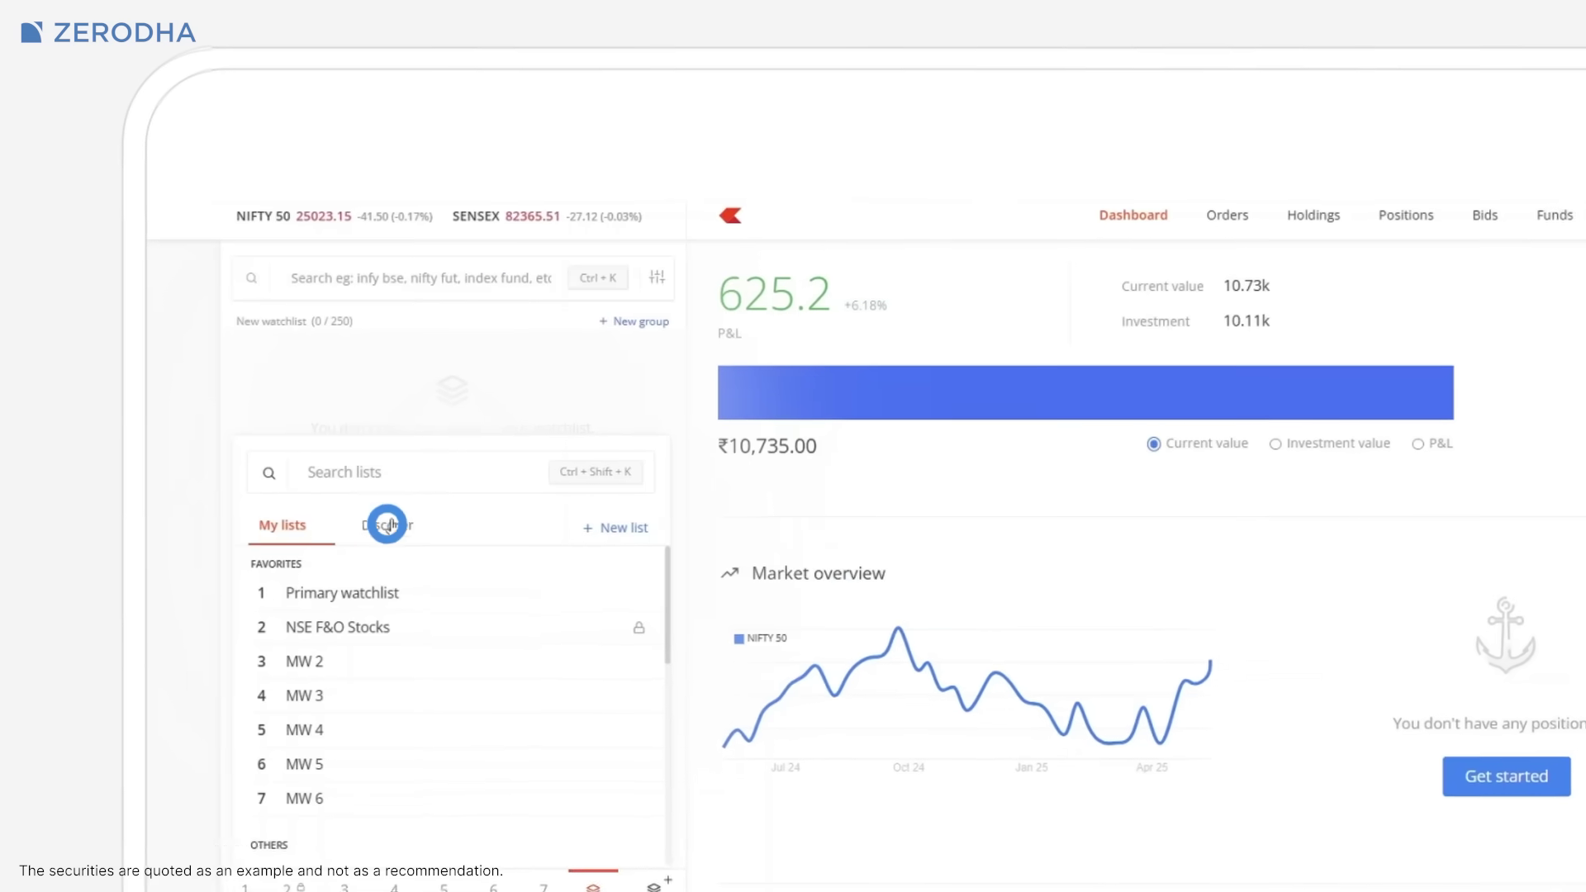
# - From the Discover index lists, add Nifty 50 to My lists
pyautogui.click(392, 530)
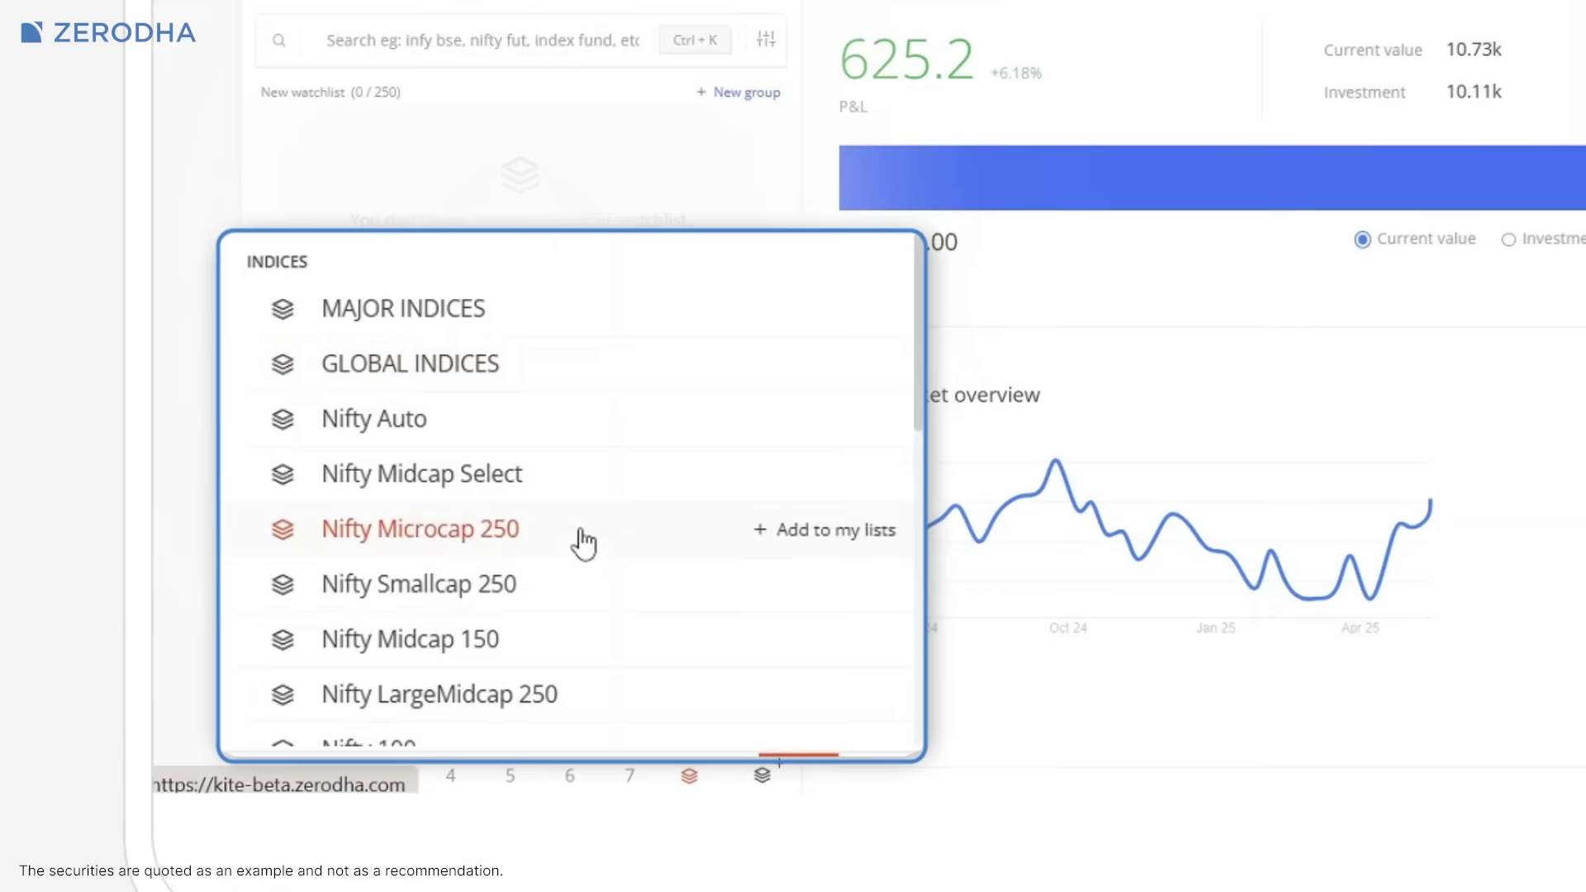
pyautogui.scroll(-6, 613, 637)
pyautogui.scroll(-3, 632, 639)
pyautogui.scroll(2, 656, 619)
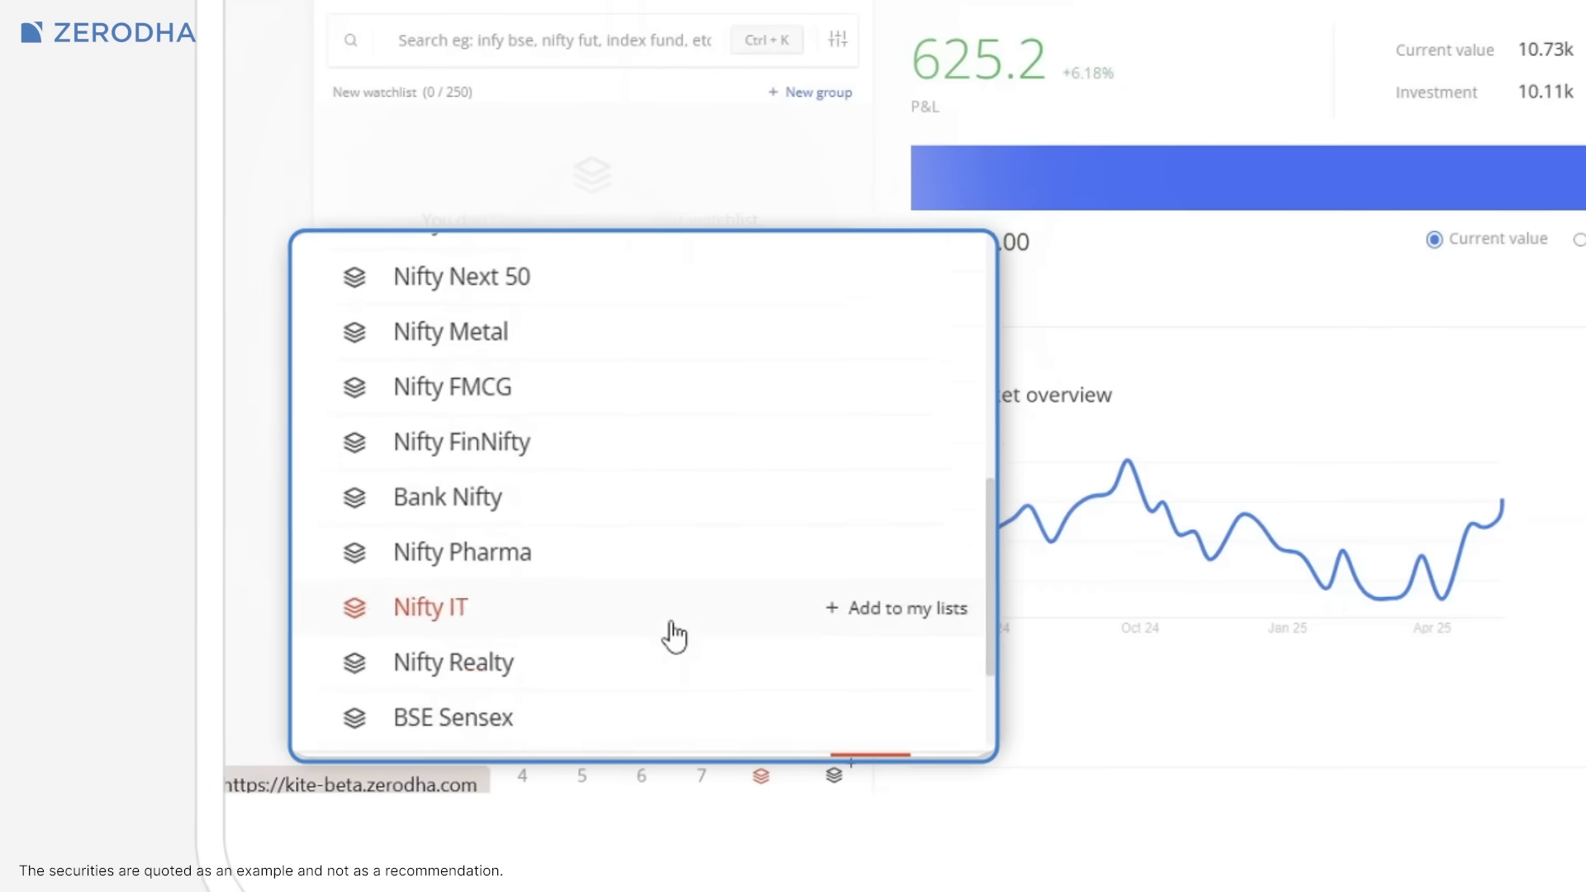
pyautogui.scroll(3, 694, 594)
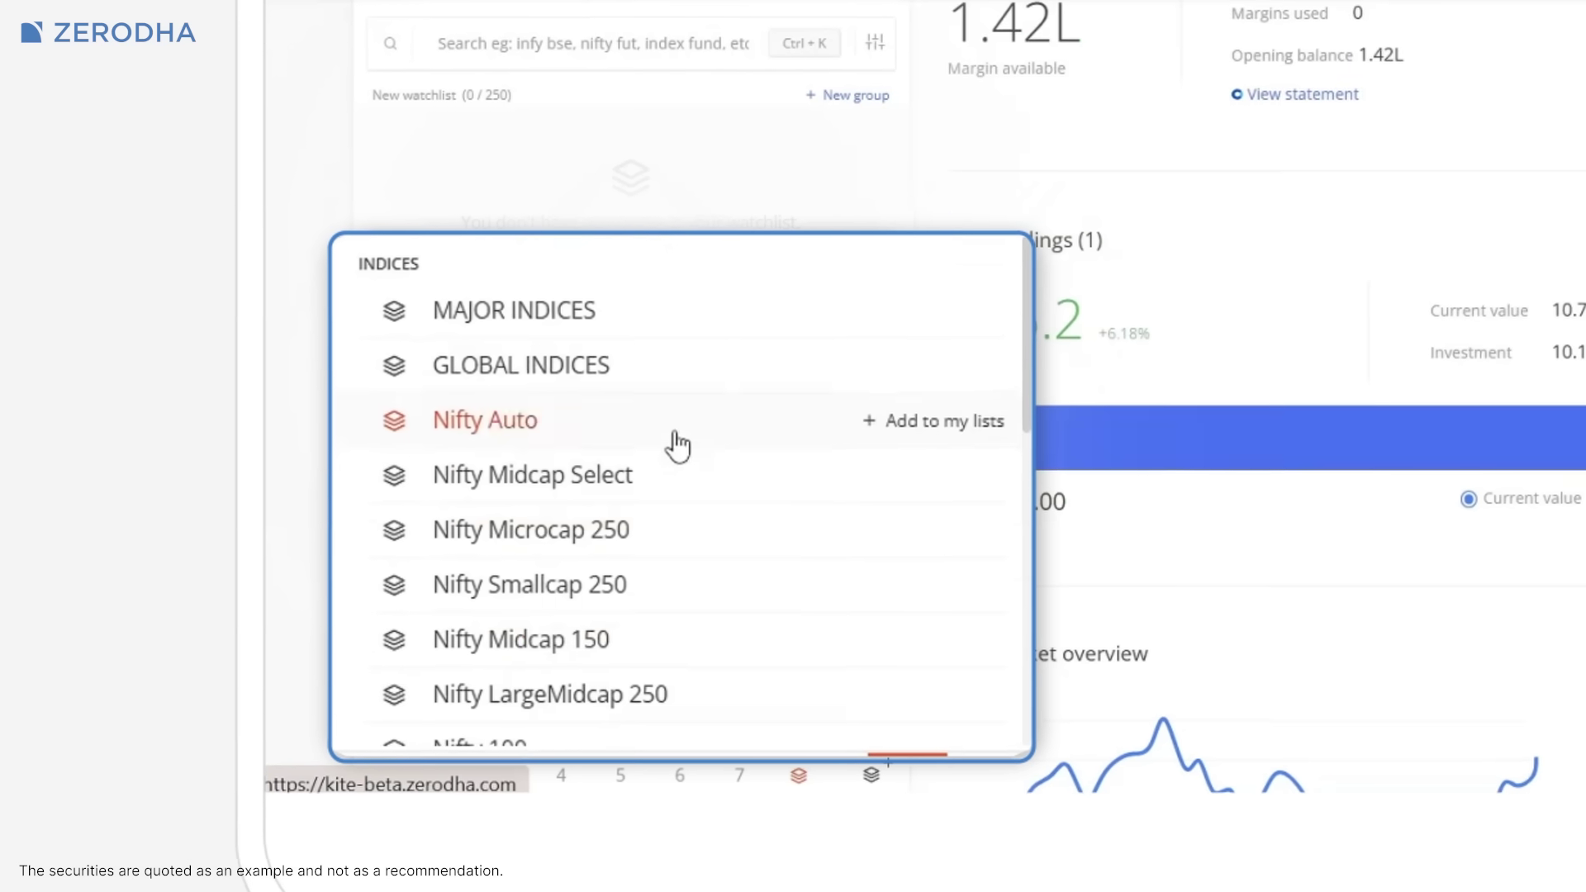
pyautogui.scroll(-4, 725, 526)
pyautogui.scroll(-5, 602, 496)
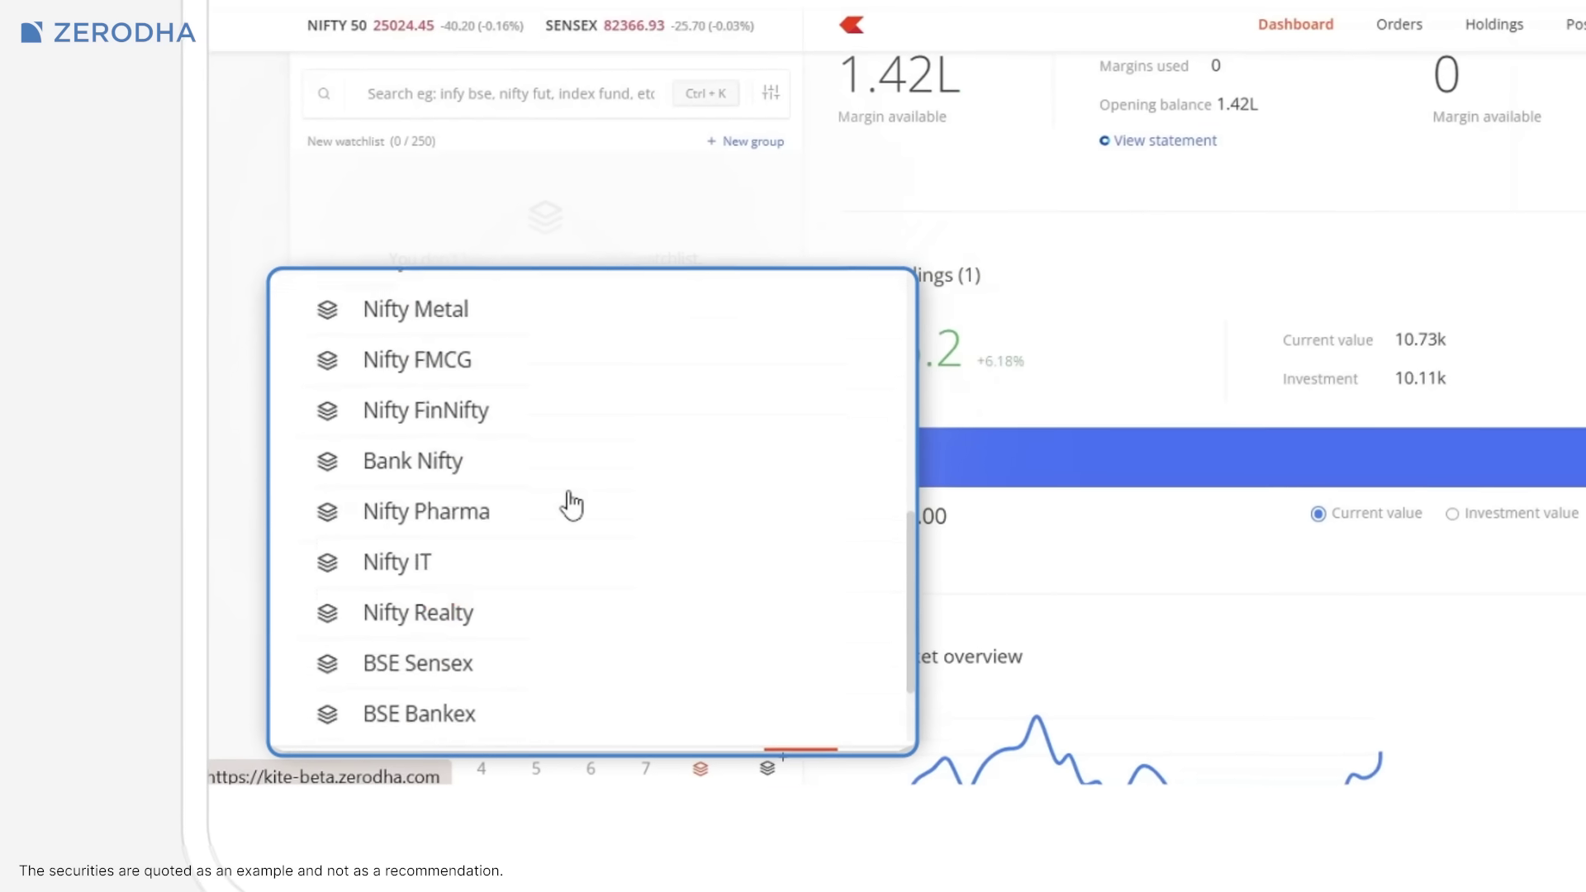
pyautogui.scroll(-2, 601, 495)
pyautogui.scroll(3, 601, 520)
pyautogui.scroll(6, 583, 539)
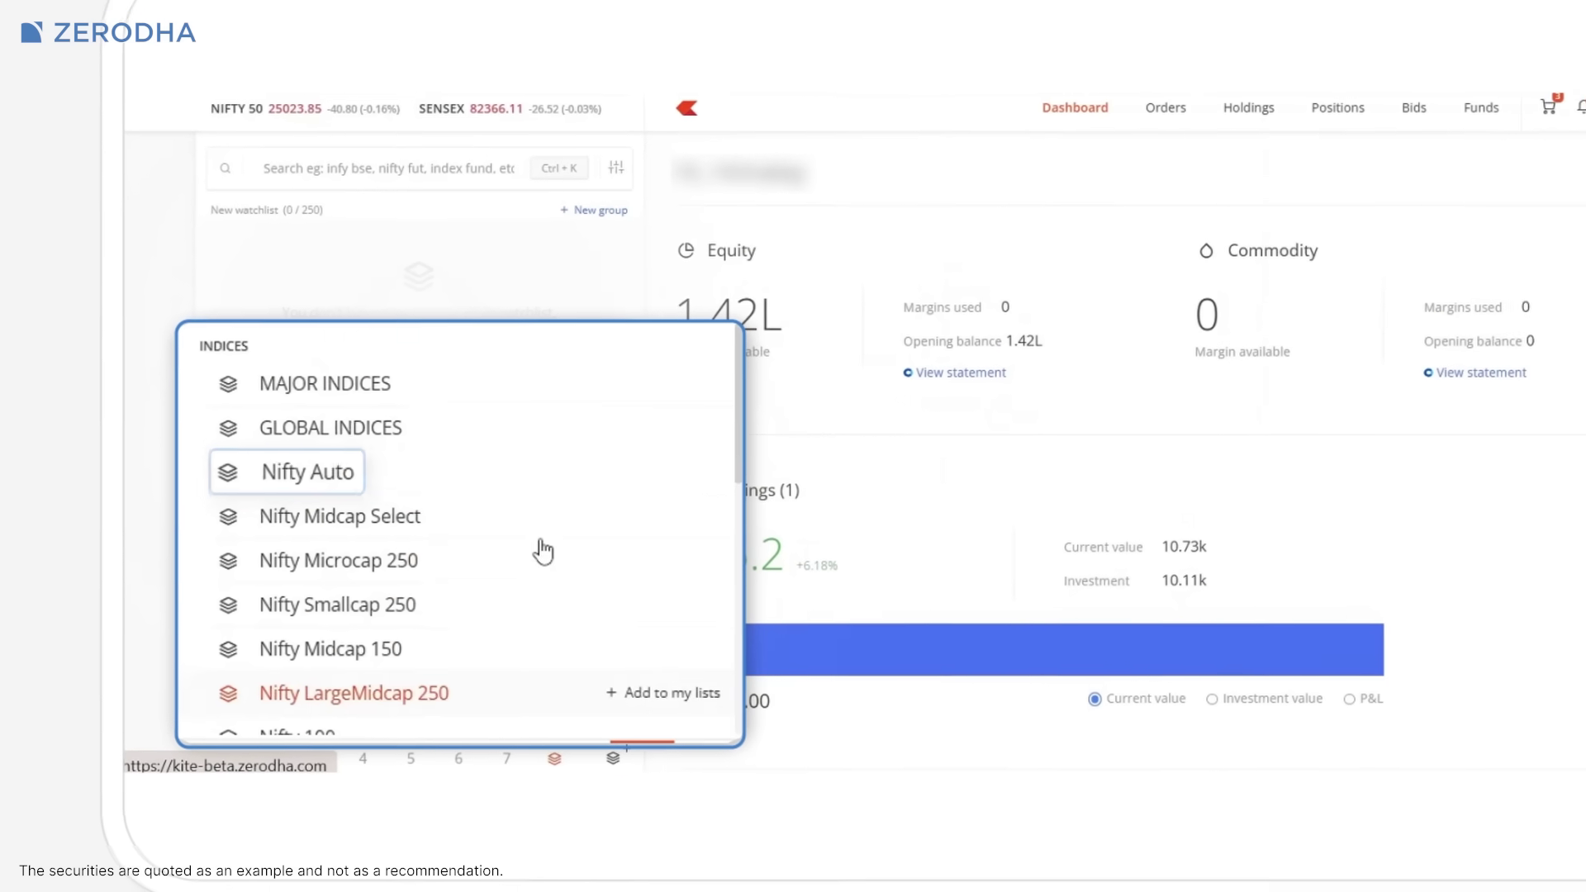
pyautogui.scroll(-5, 578, 545)
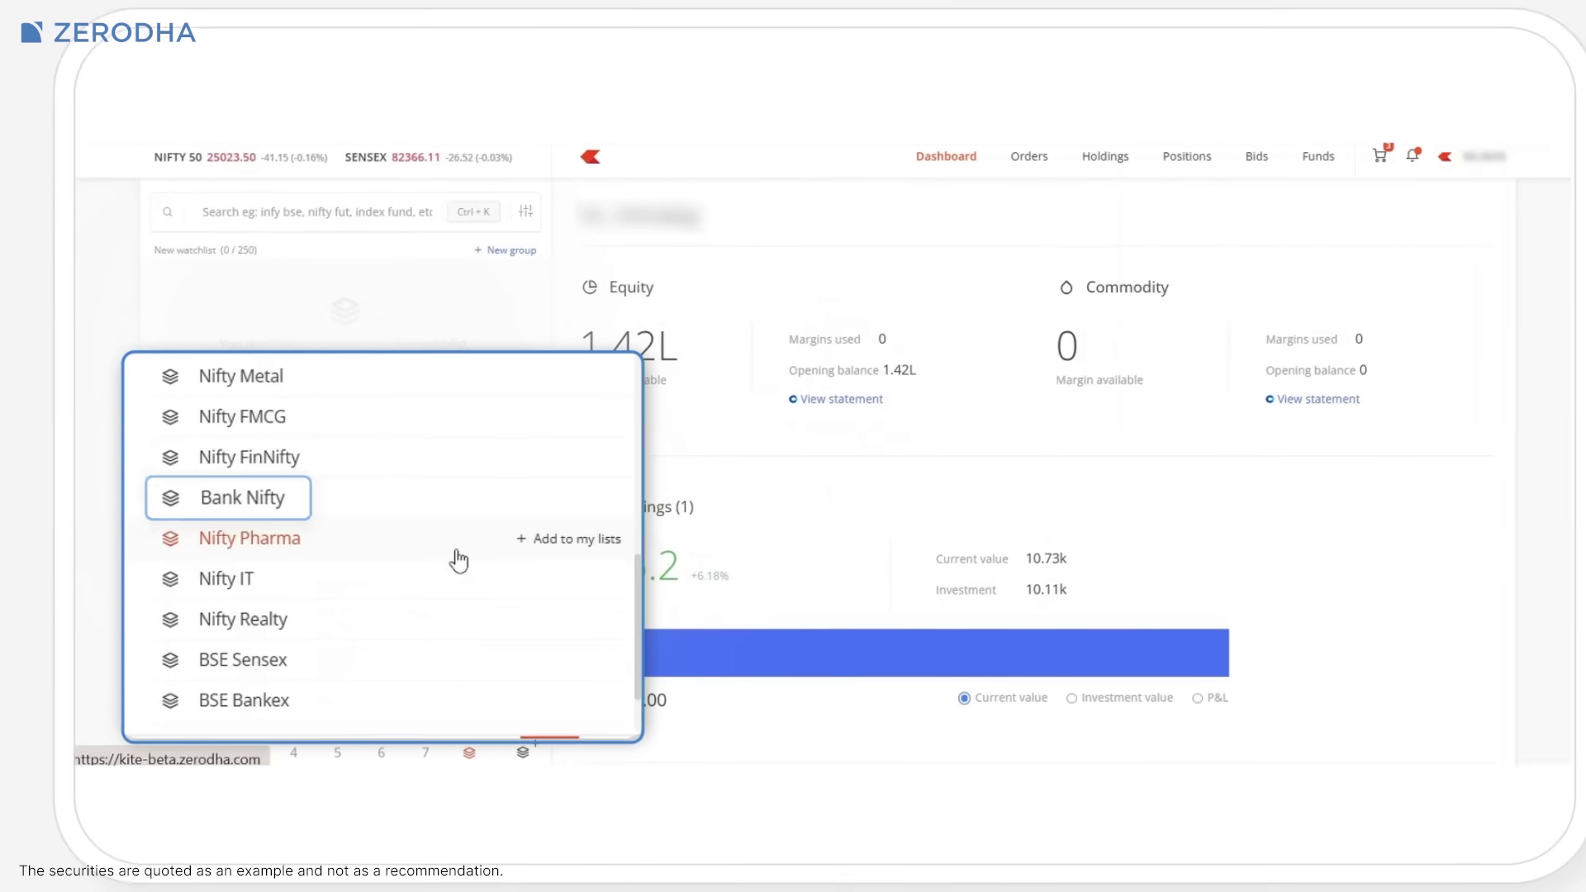
pyautogui.scroll(3, 458, 560)
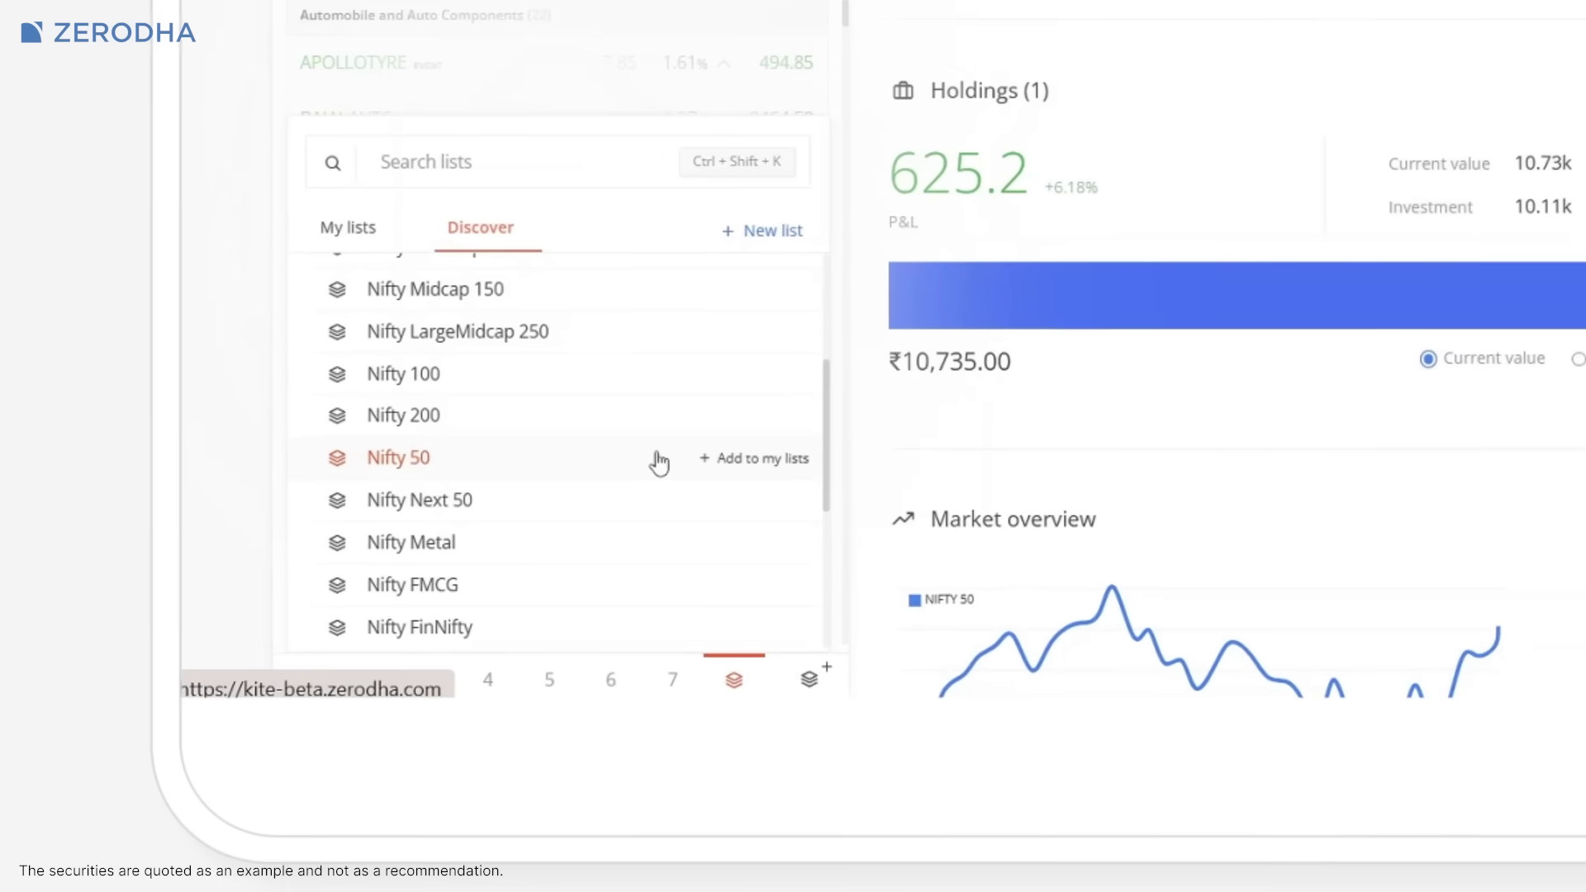
pyautogui.click(697, 440)
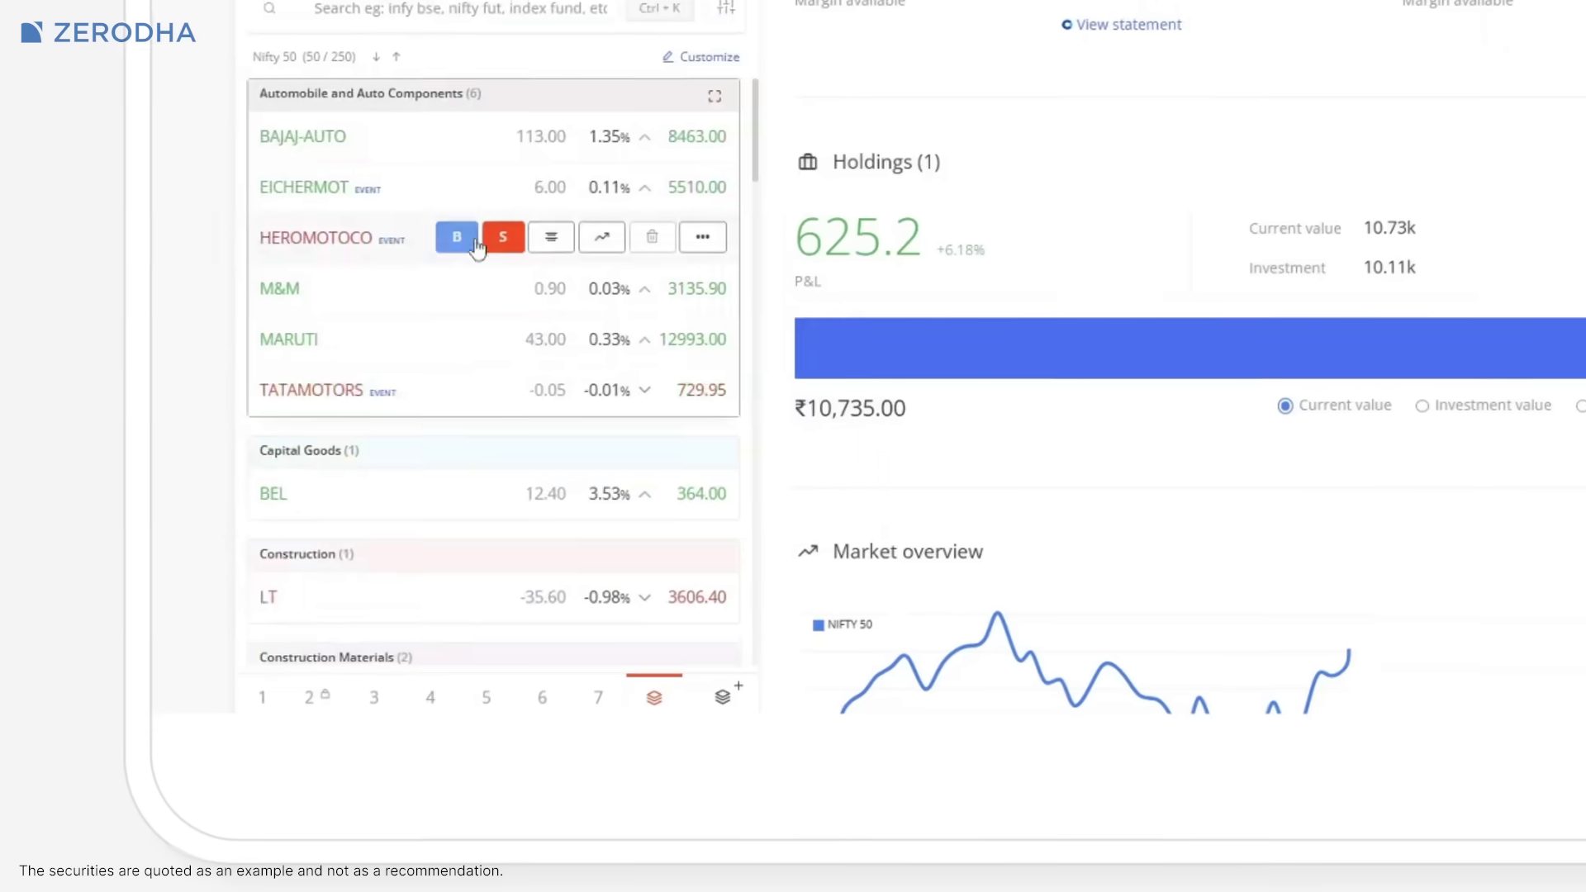
pyautogui.scroll(-10, 478, 372)
pyautogui.scroll(-5, 478, 433)
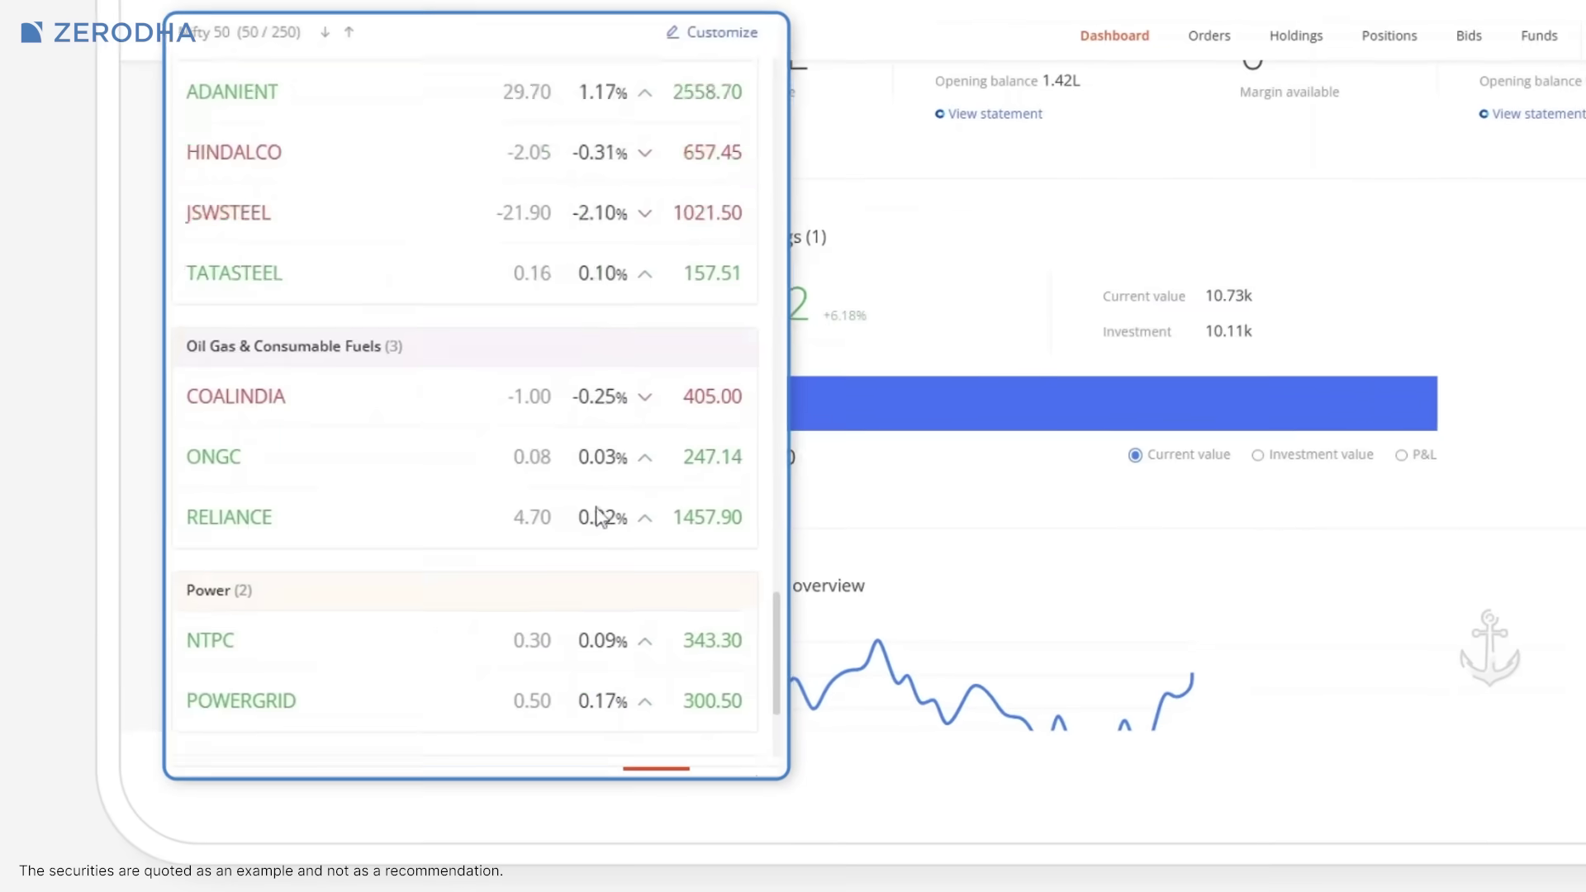
pyautogui.scroll(15, 479, 496)
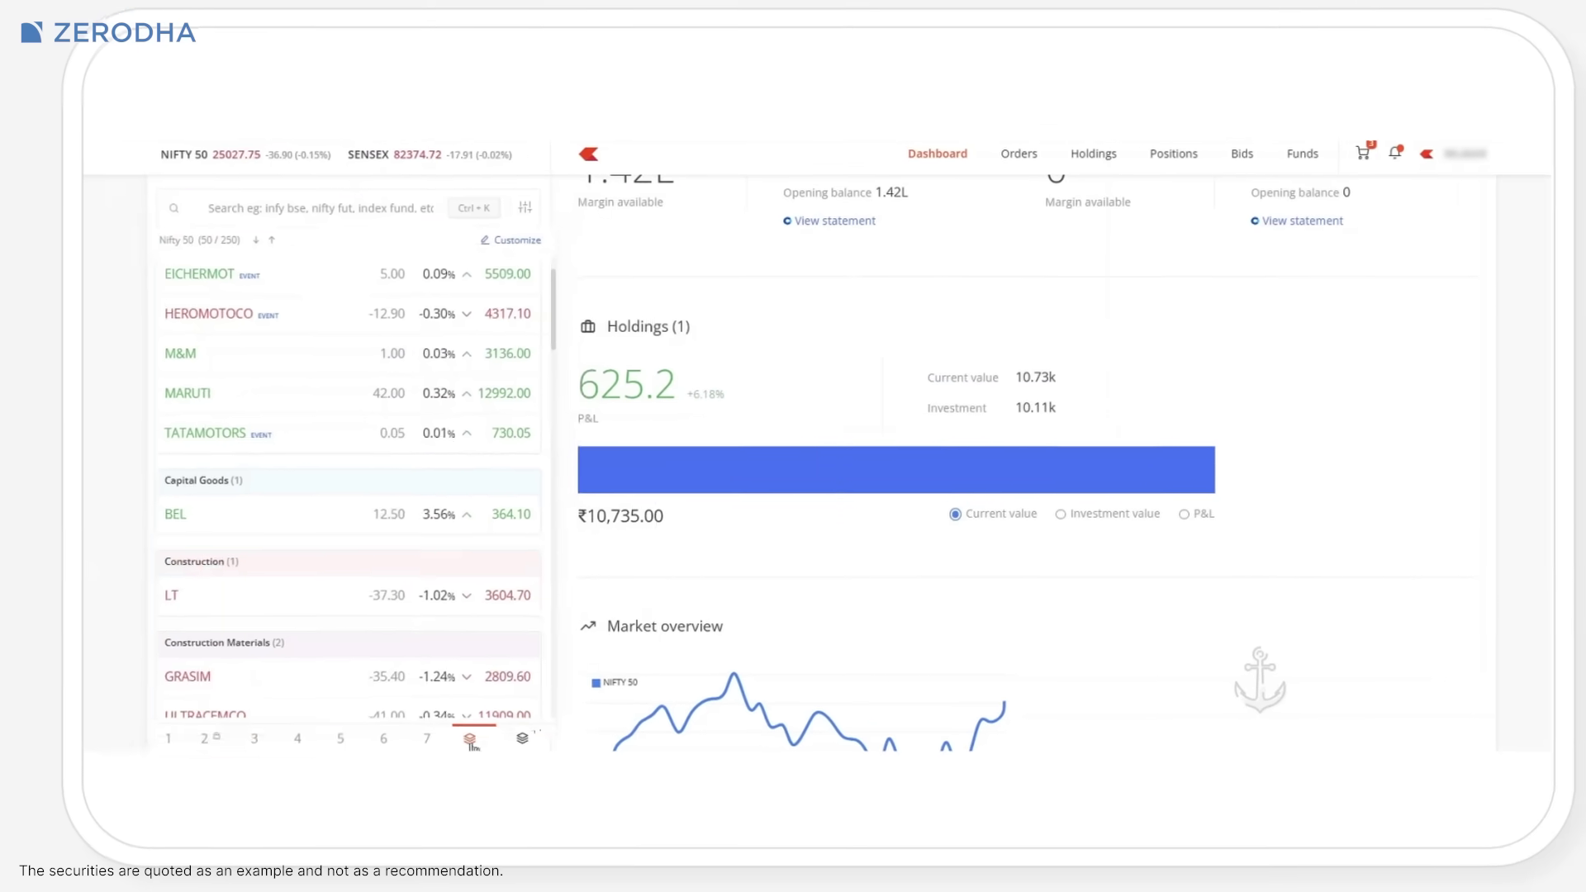
pyautogui.click(478, 741)
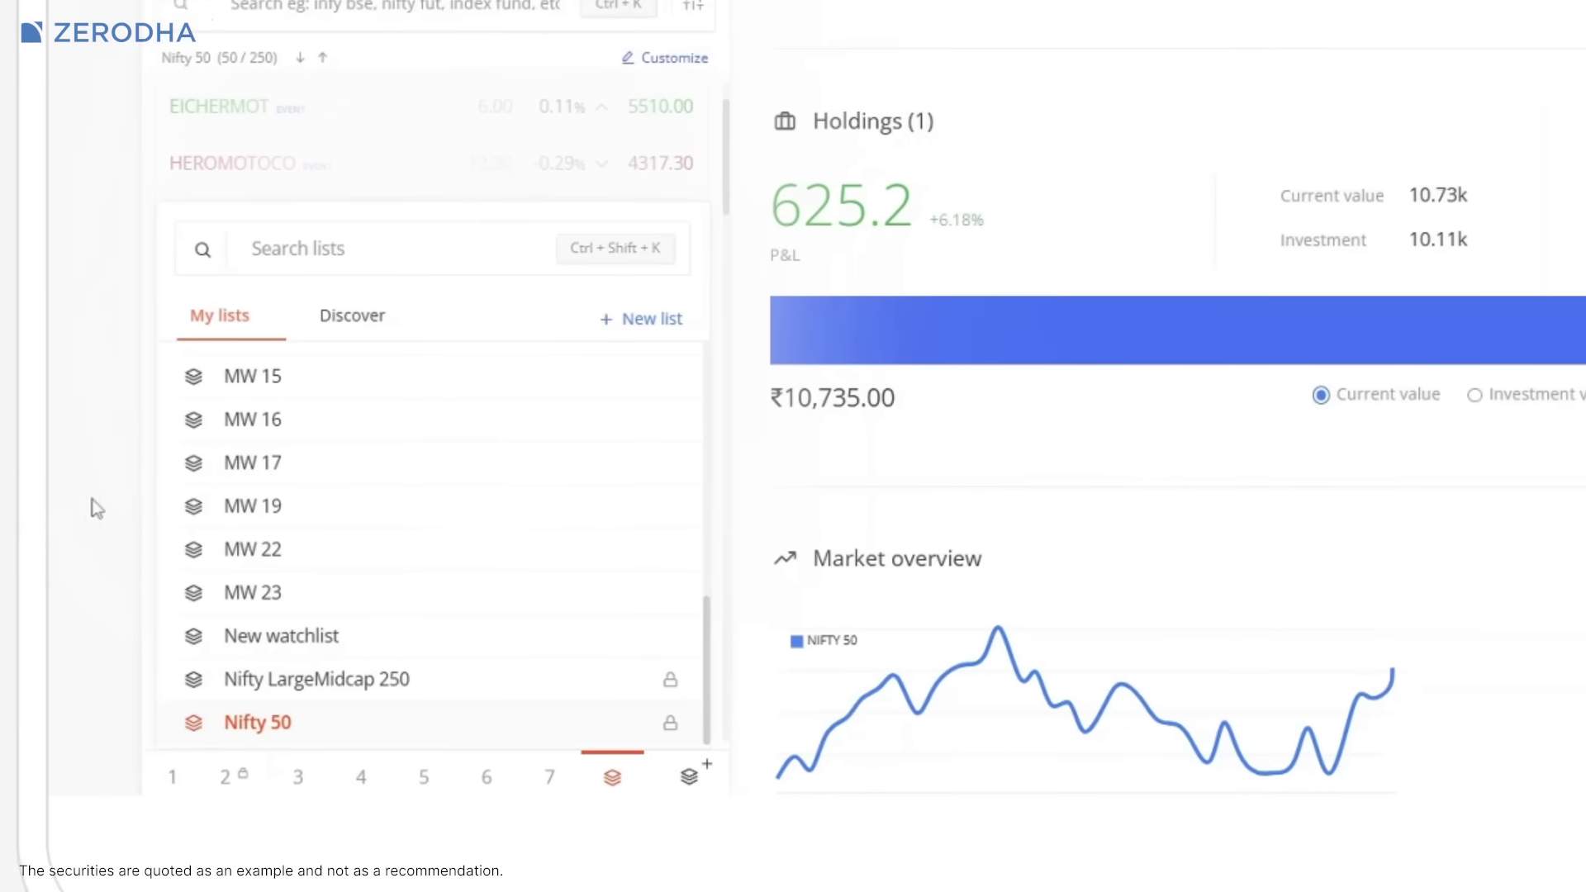
# - Close the lists panel and confirm Customize on the Nifty 50 watchlist
pyautogui.click(44, 529)
pyautogui.moveTo(372, 576)
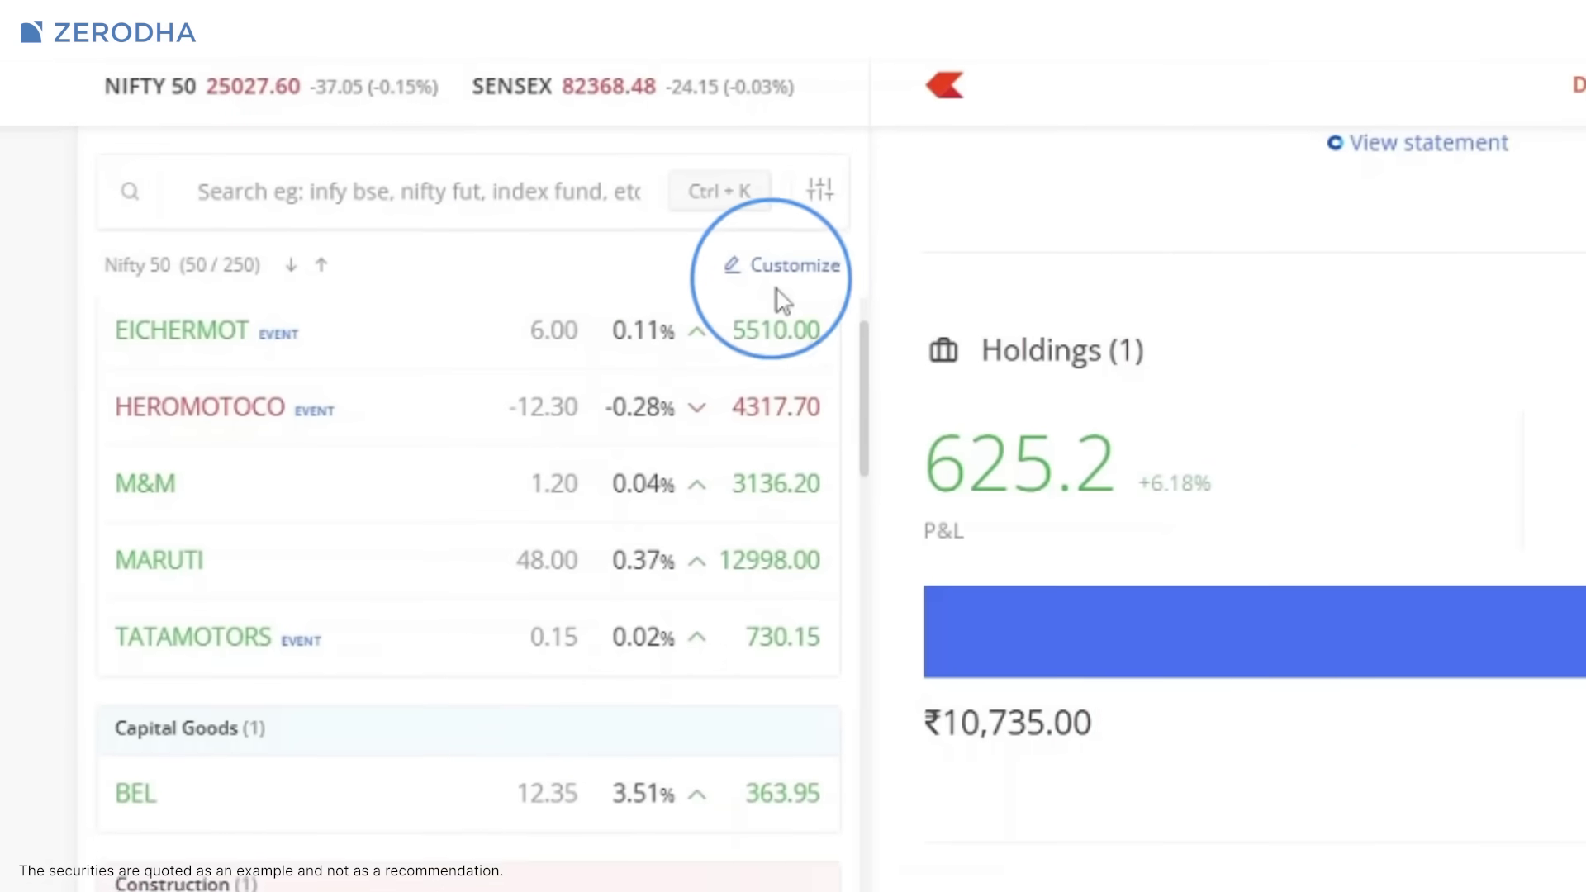
pyautogui.click(782, 265)
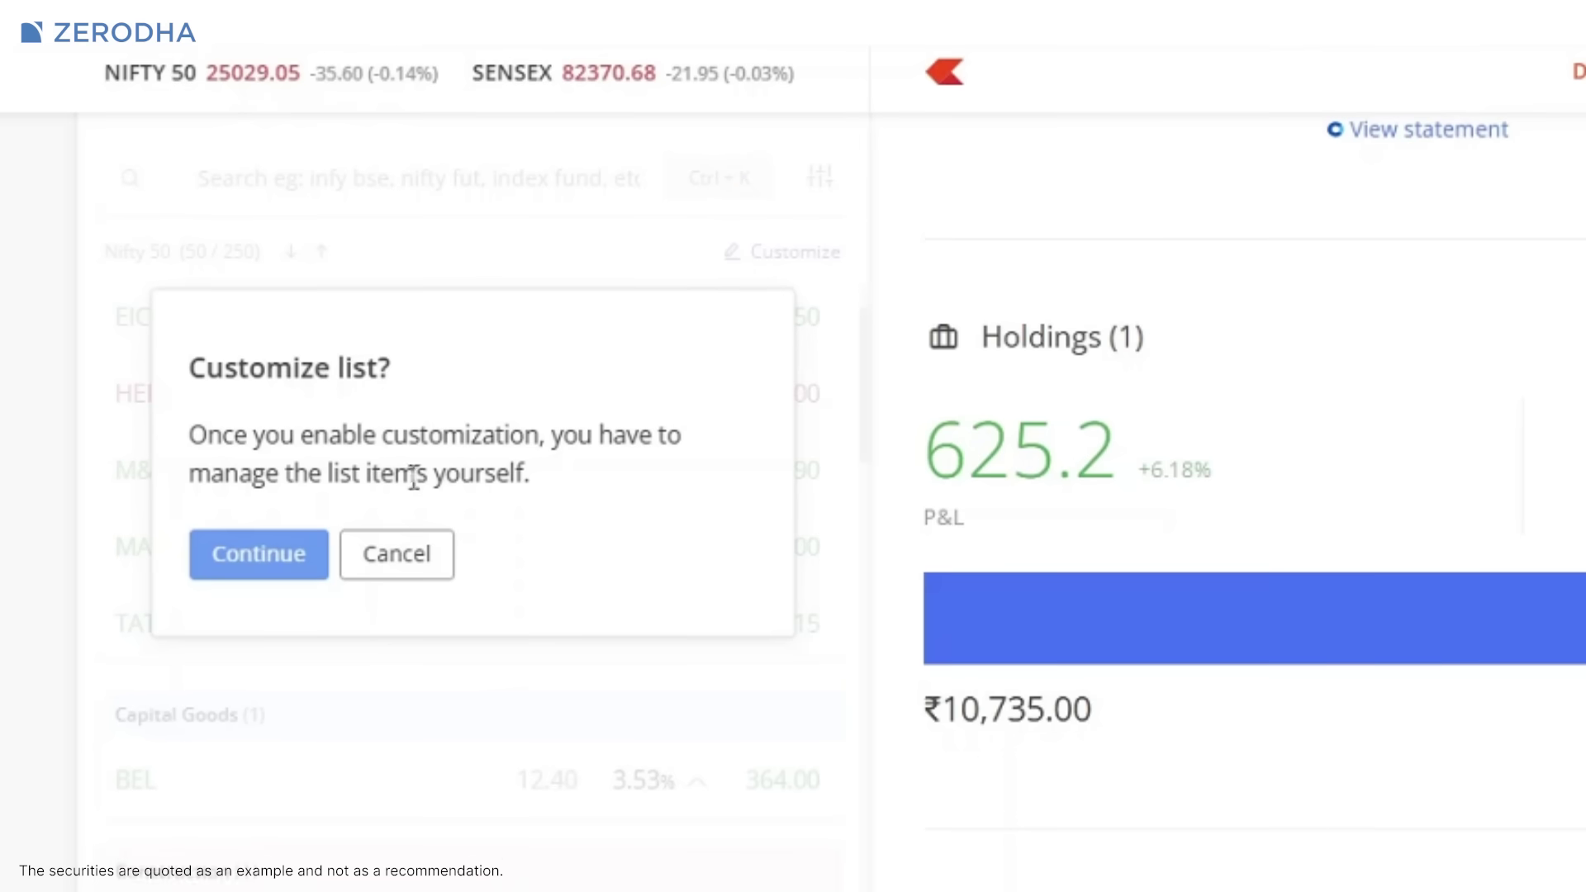
pyautogui.click(262, 540)
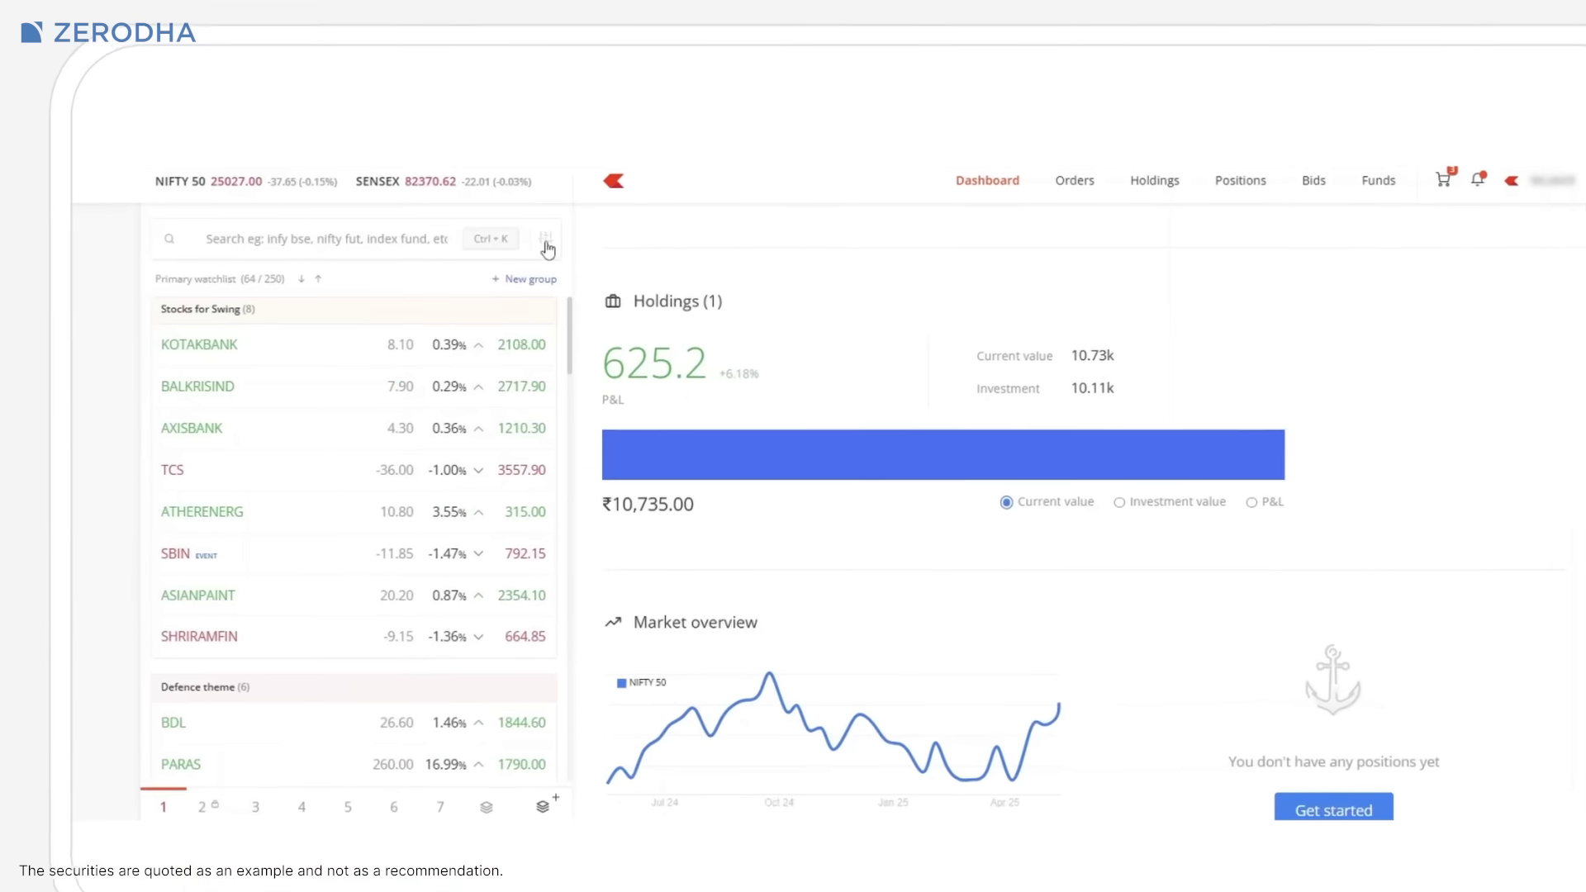
# - In market watch settings, choose Close price for changes, then sort by %, LTP and A–Z
pyautogui.click(534, 244)
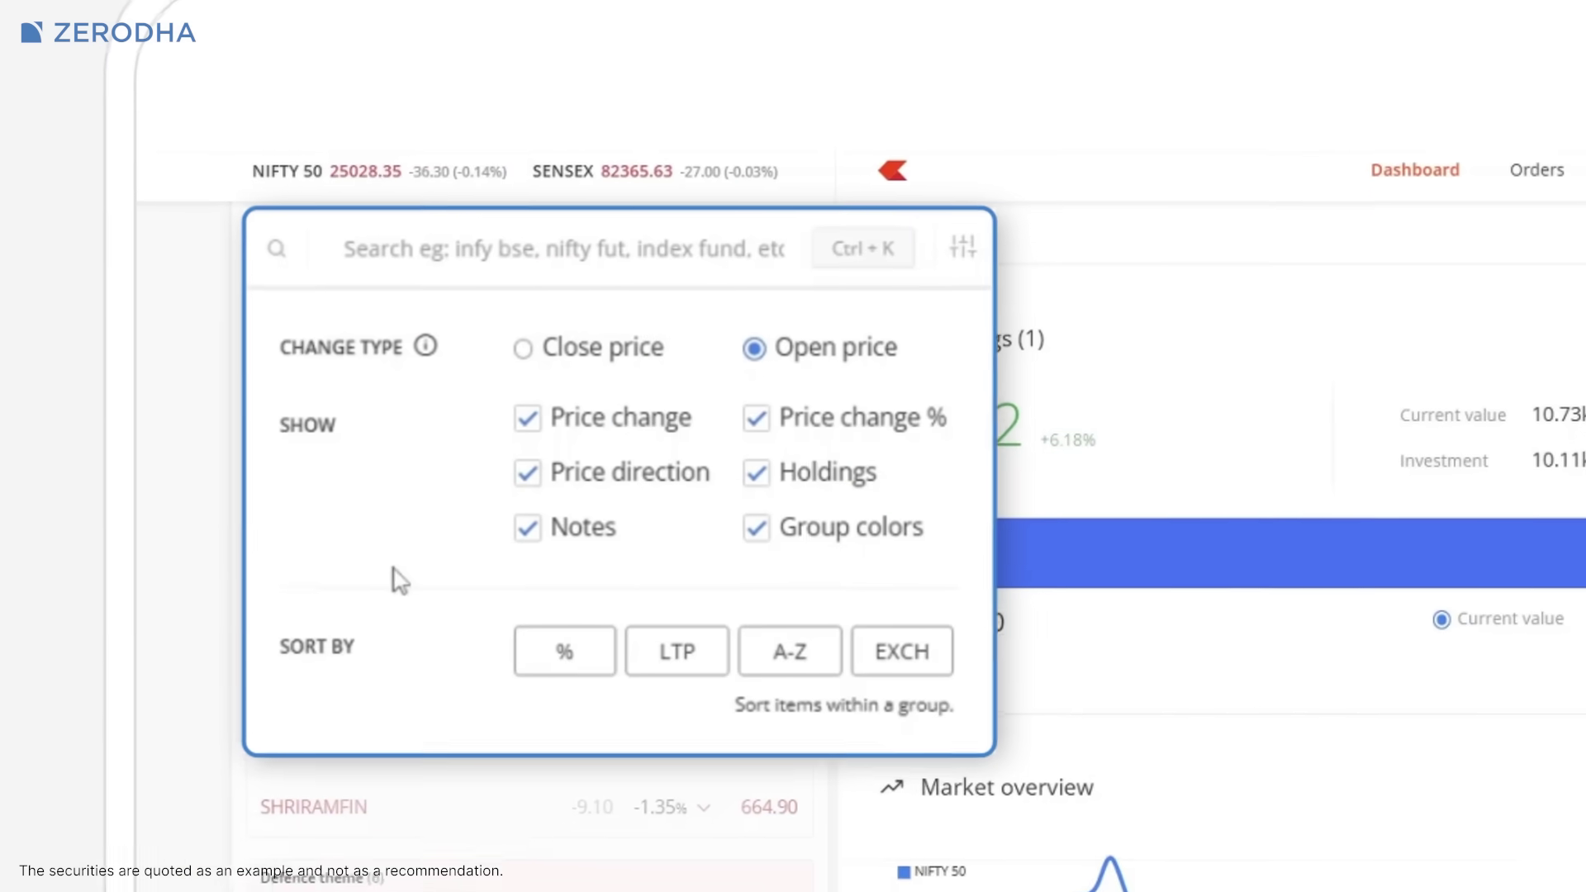
pyautogui.click(554, 293)
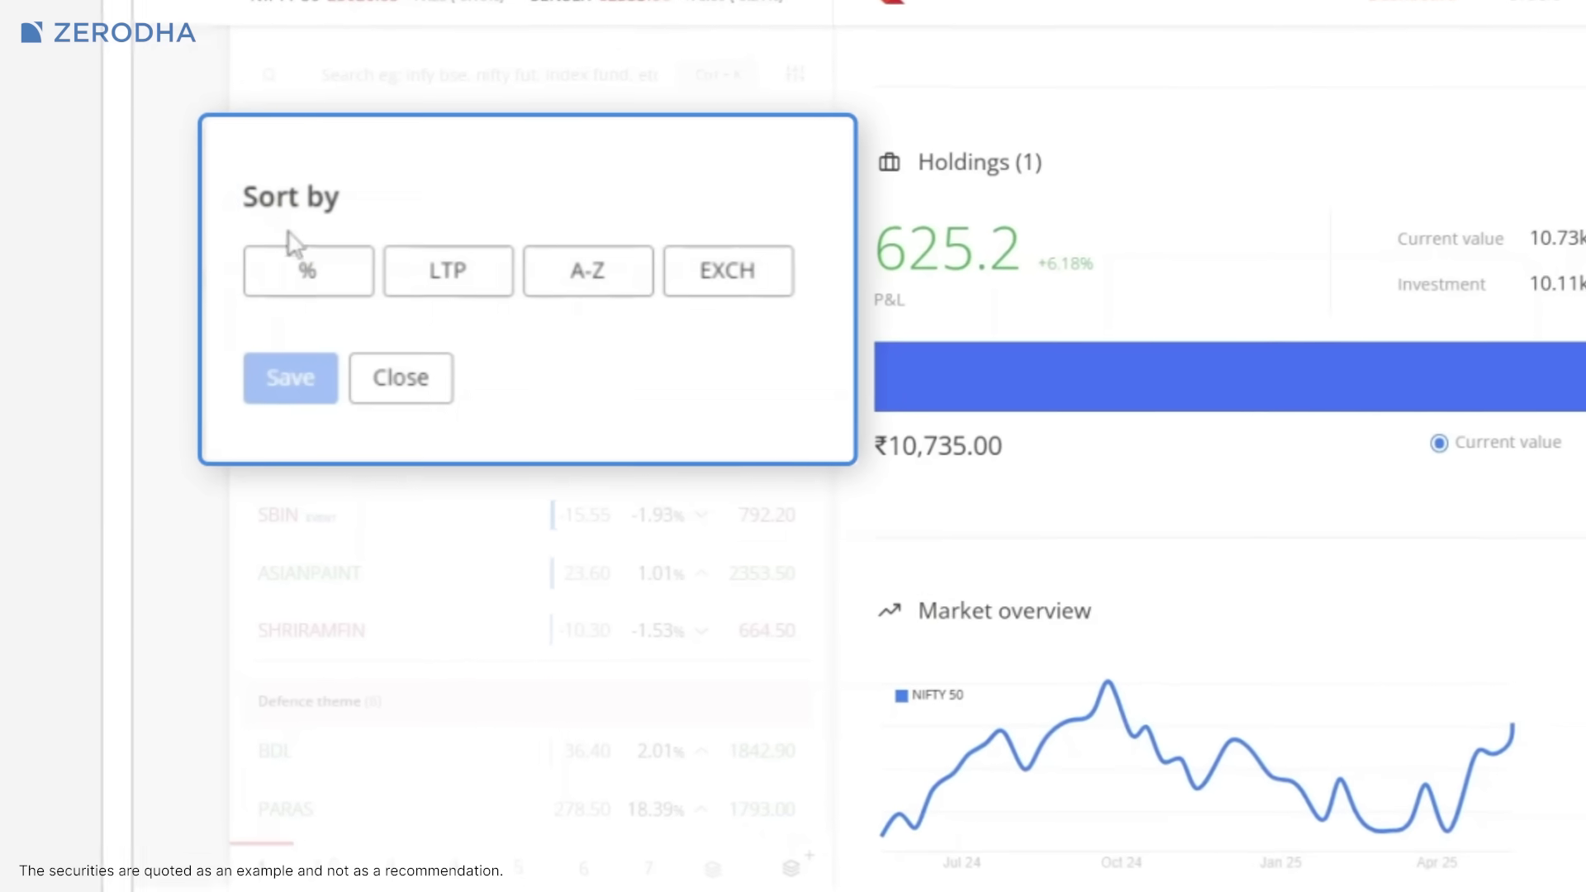
pyautogui.click(308, 271)
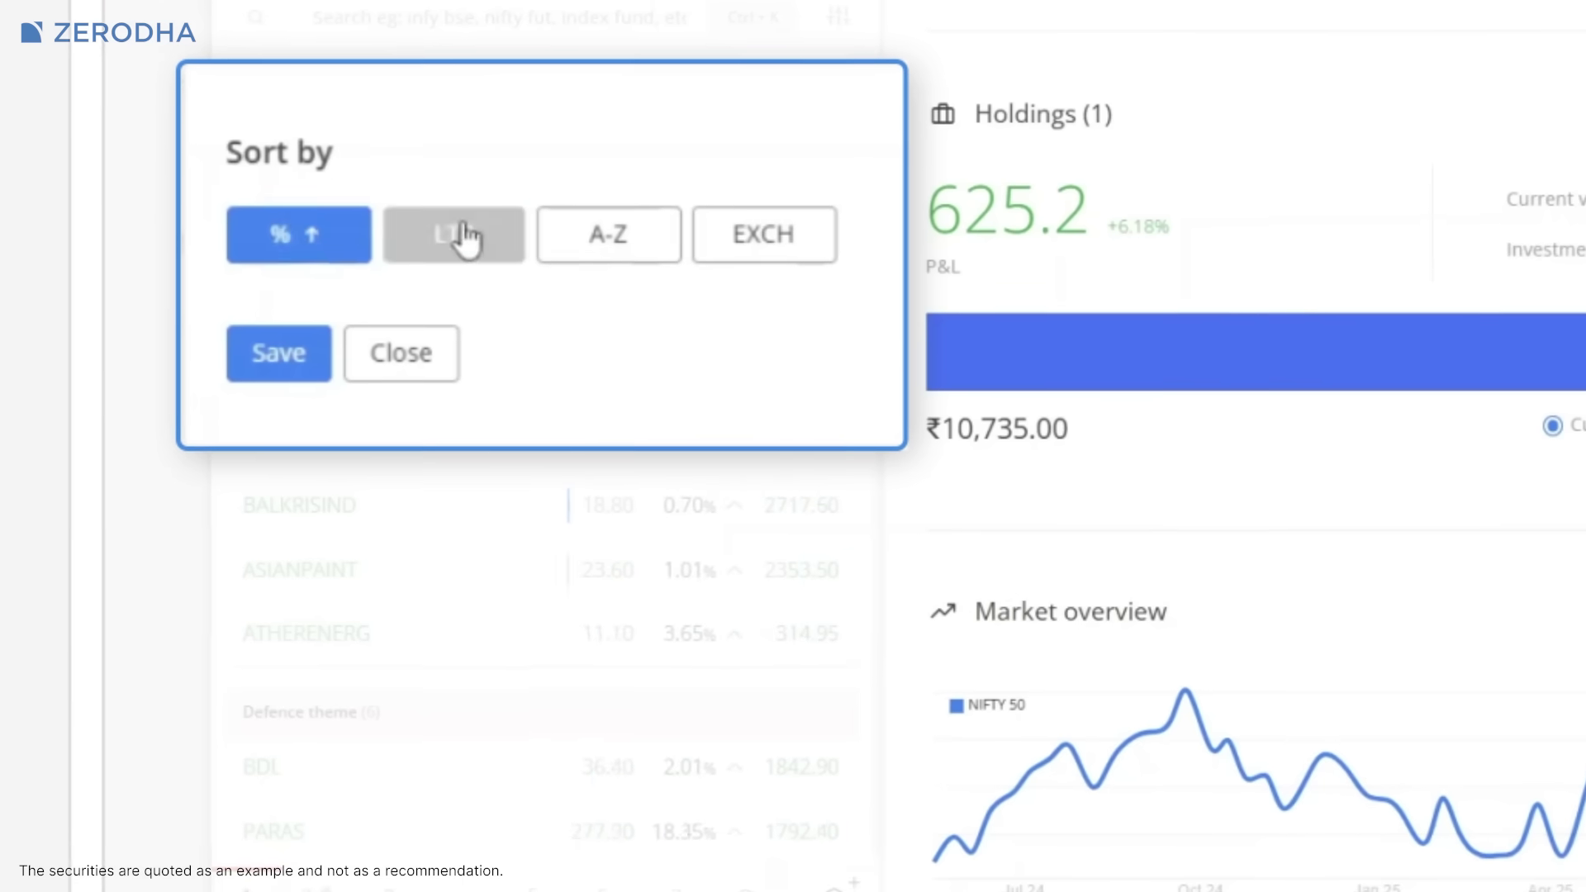
pyautogui.click(447, 270)
pyautogui.click(613, 225)
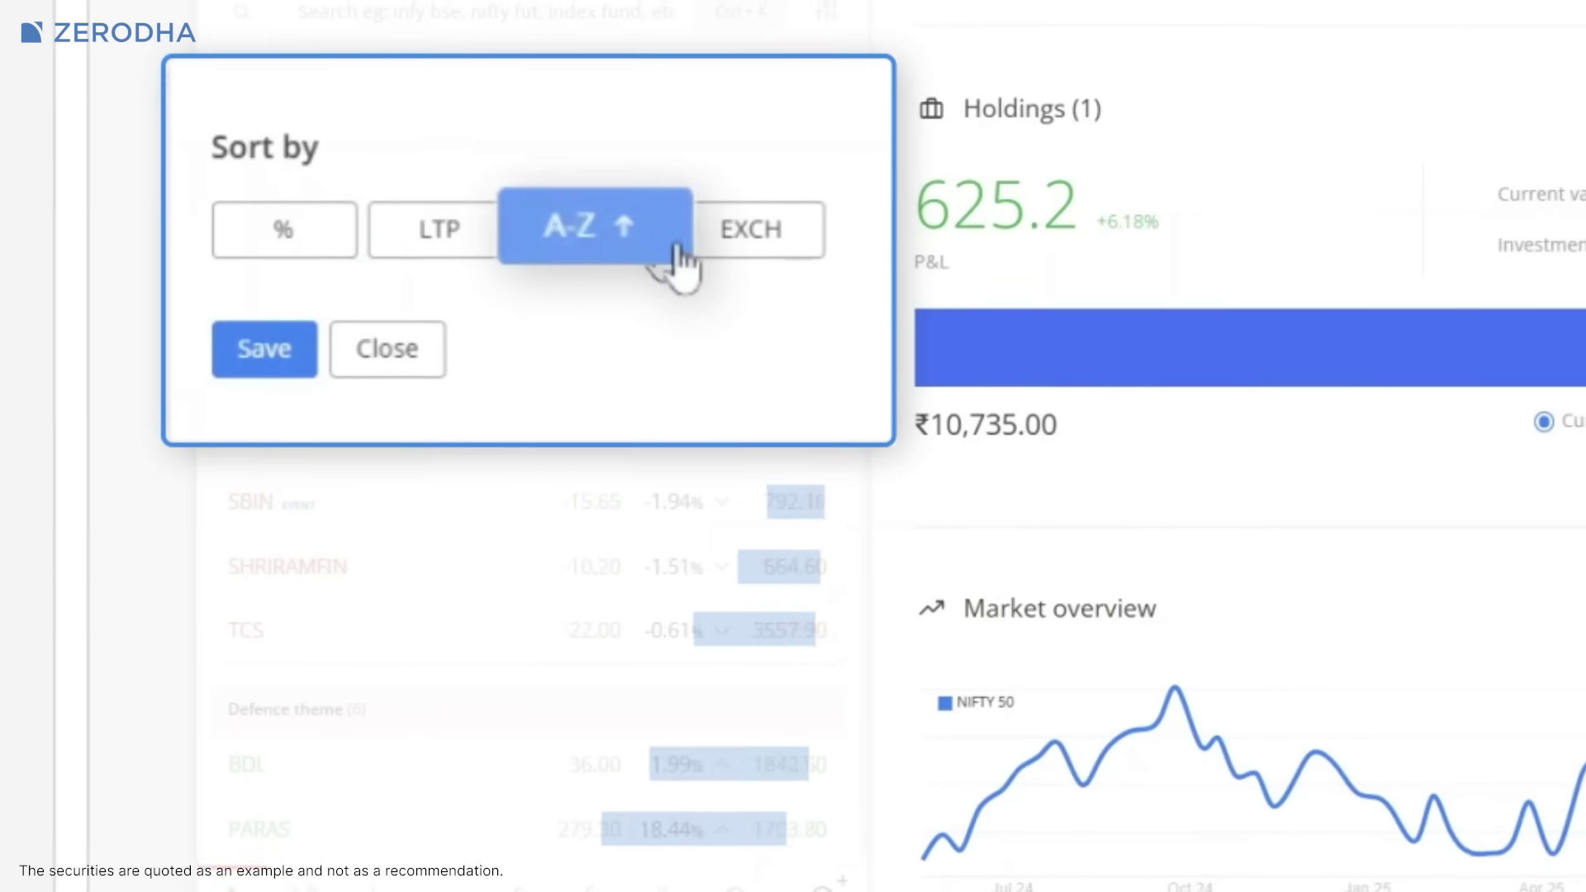